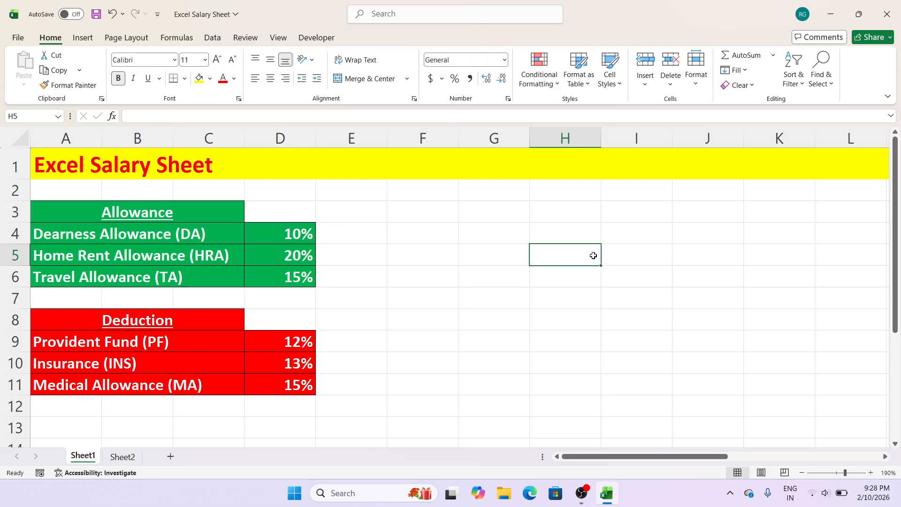
Step: Review the allowance and deduction percentages on Sheet1 and the layout of the employee salary table on Sheet2
left_click(380, 269)
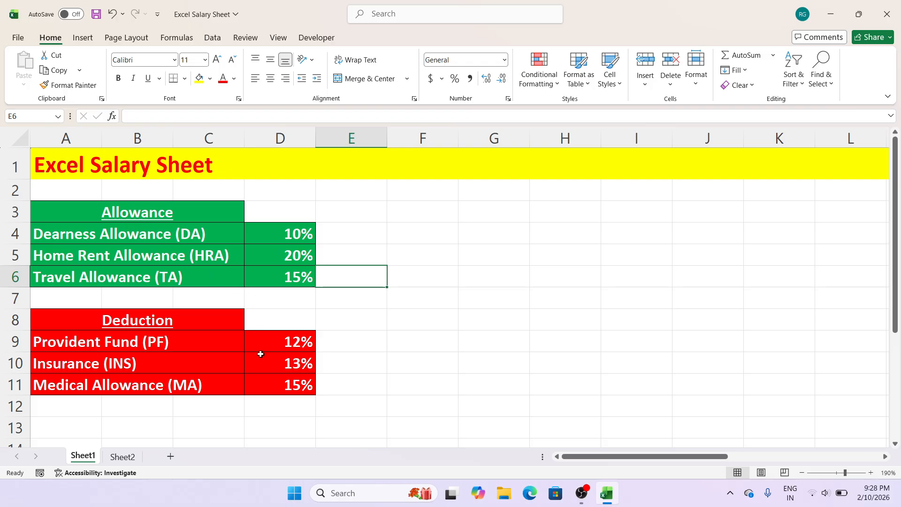
left_click(391, 323)
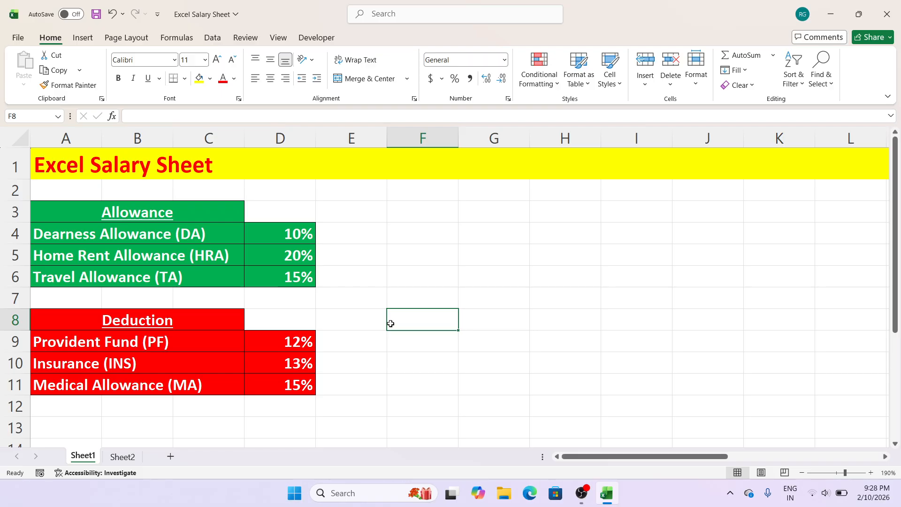
left_click(225, 236)
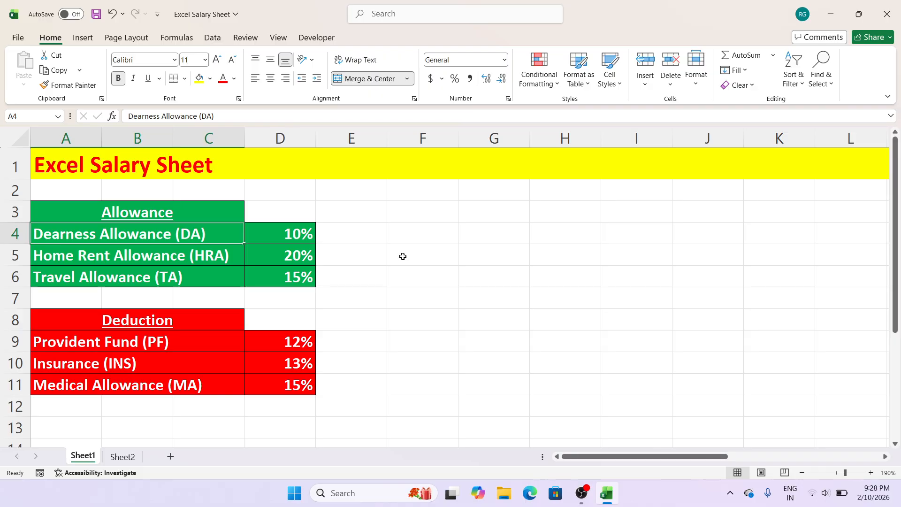
left_click(212, 261)
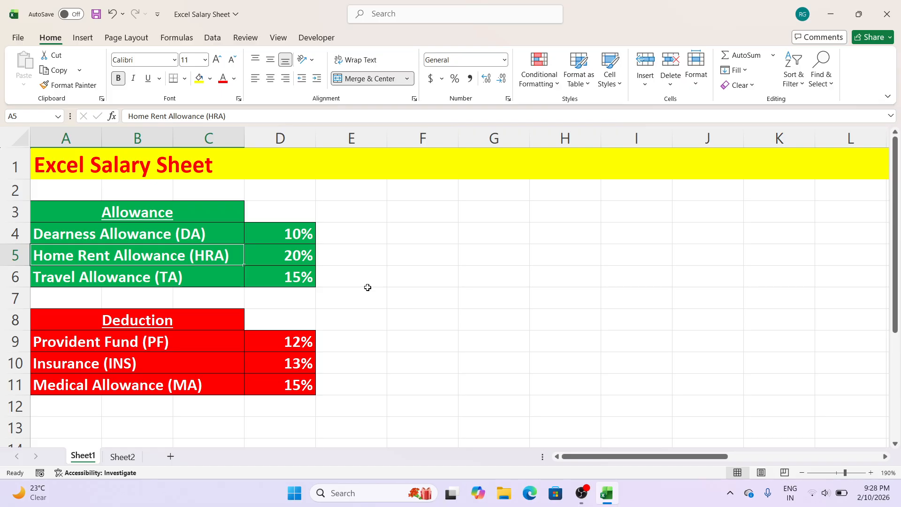
left_click(226, 280)
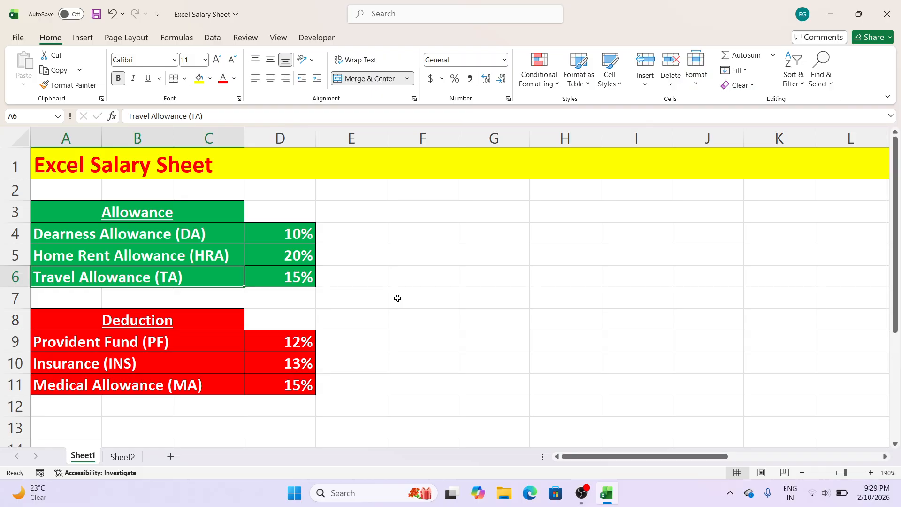
left_click(407, 258)
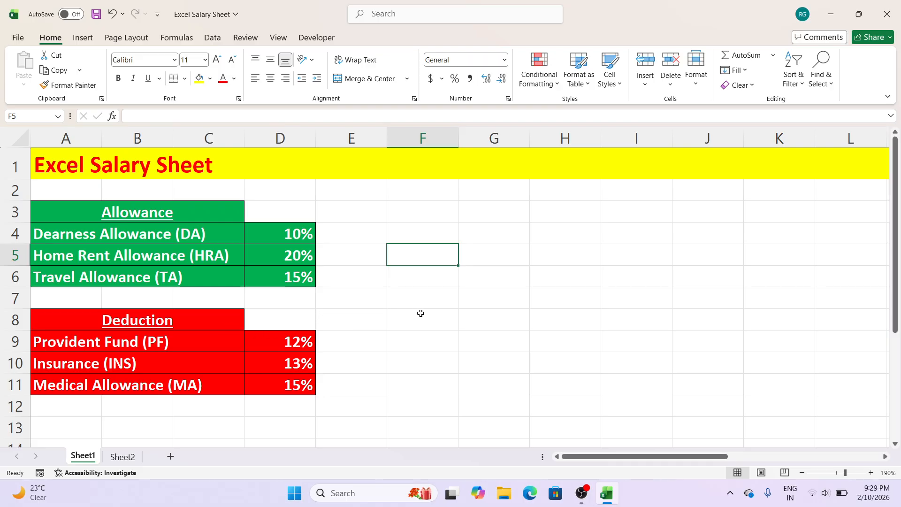
left_click(218, 347)
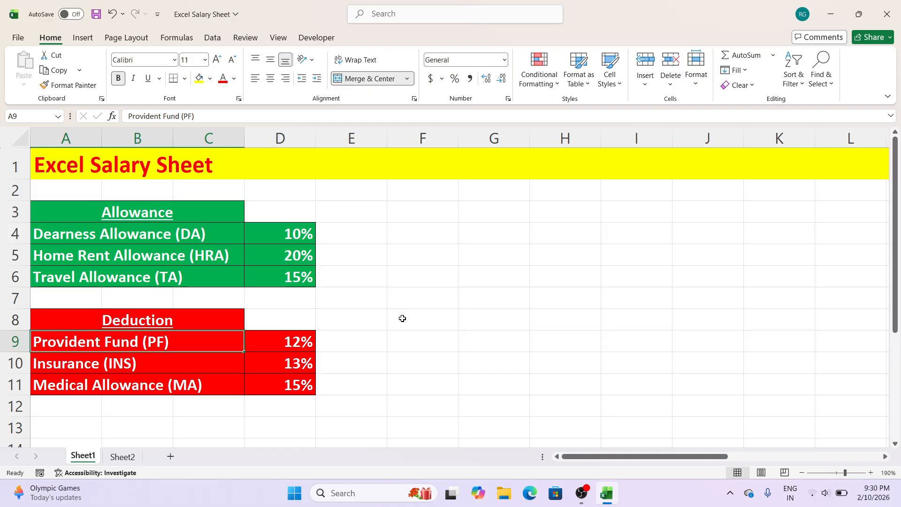
left_click(234, 369)
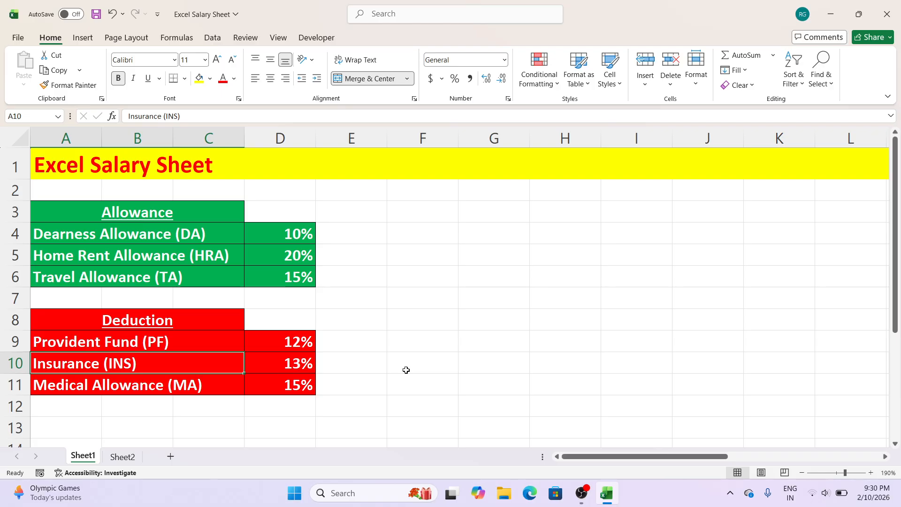
left_click(214, 390)
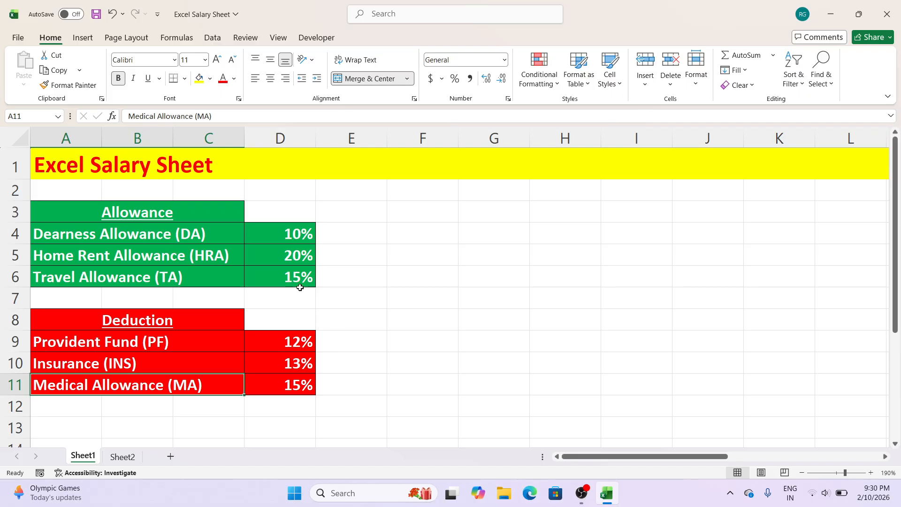
left_click(400, 311)
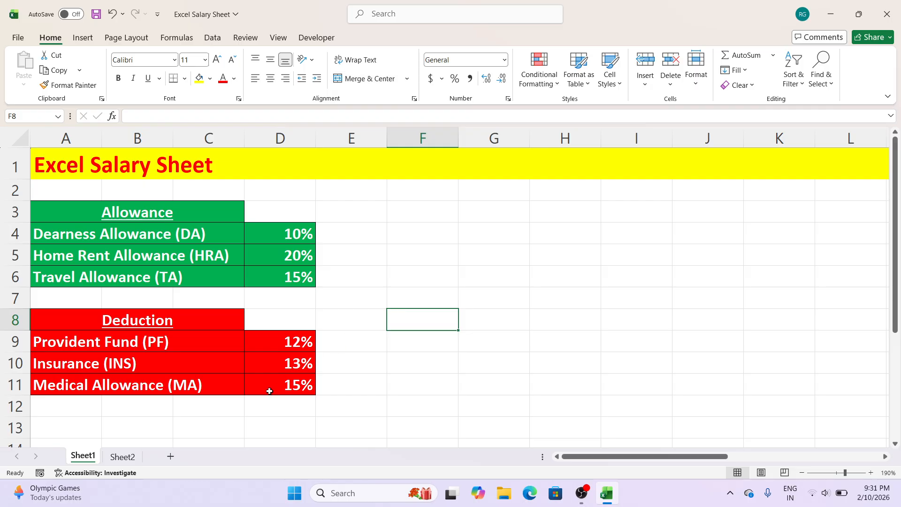
left_click(123, 456)
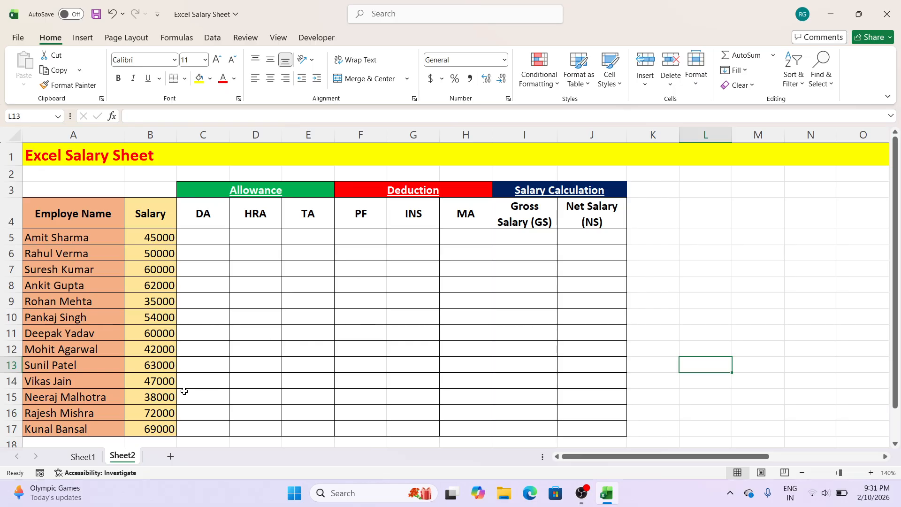
left_click(83, 456)
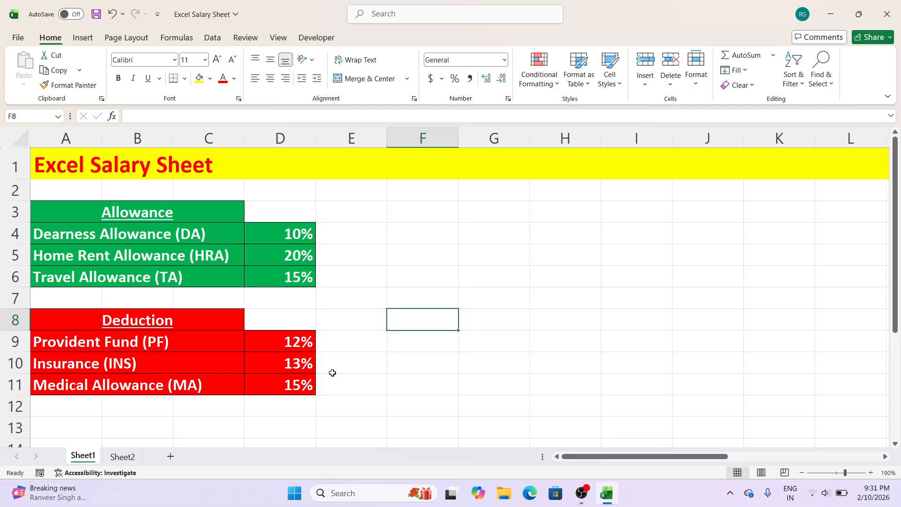
left_click(390, 255)
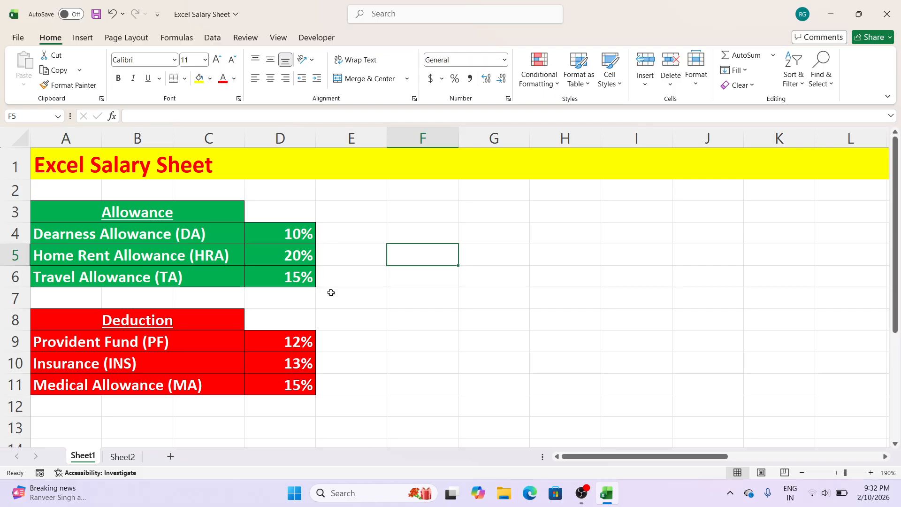
Step: On Sheet2, calculate the first employee's DA in C5 as 10% of the salary with =B5*10%
left_click(123, 456)
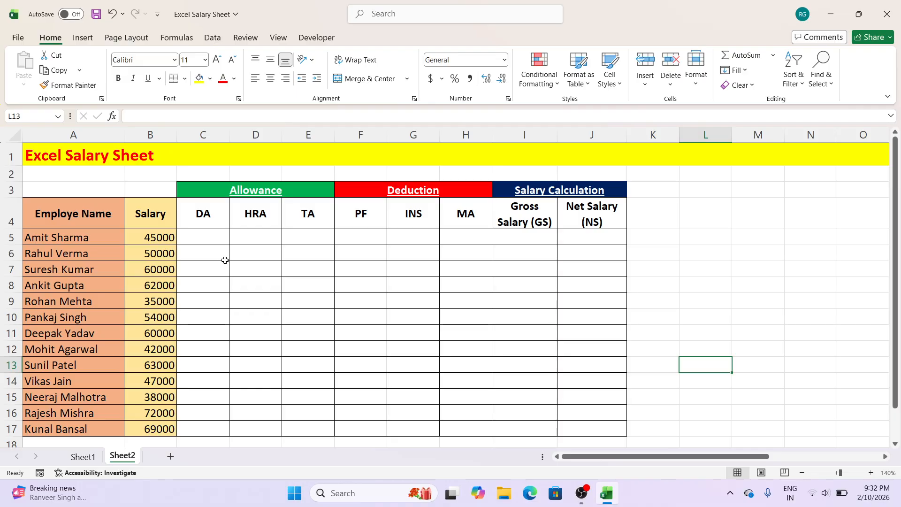
left_click(204, 239)
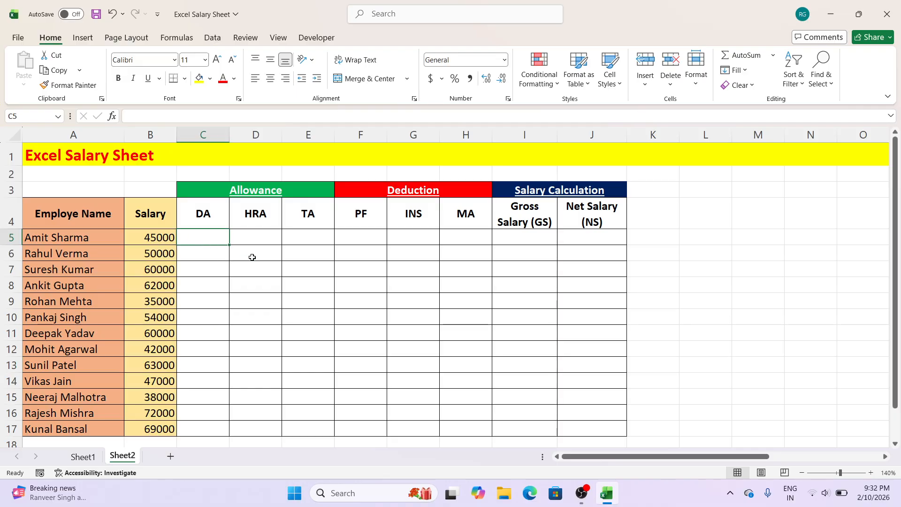
type("=")
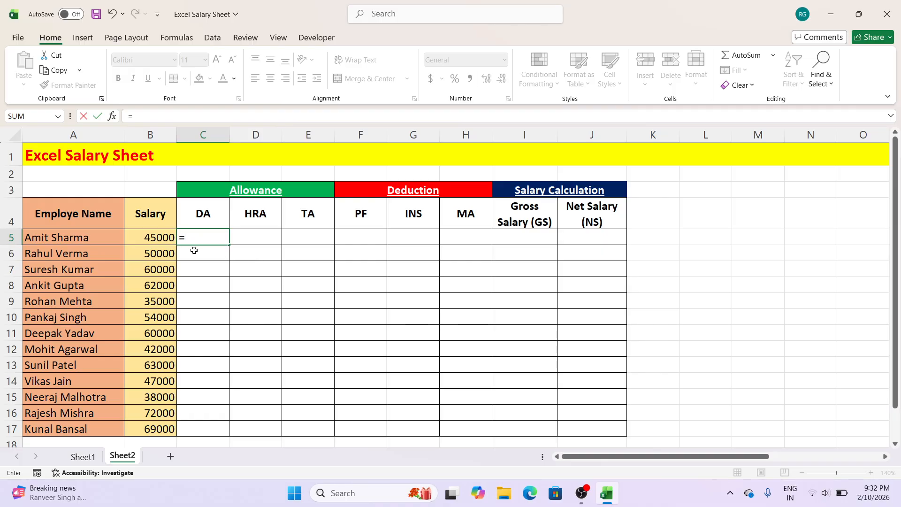
left_click(167, 240)
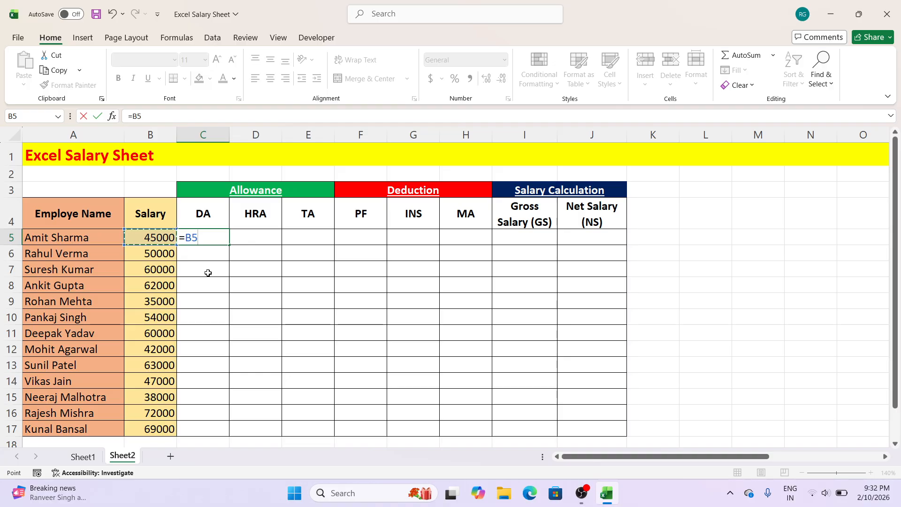
type("*")
type("10%")
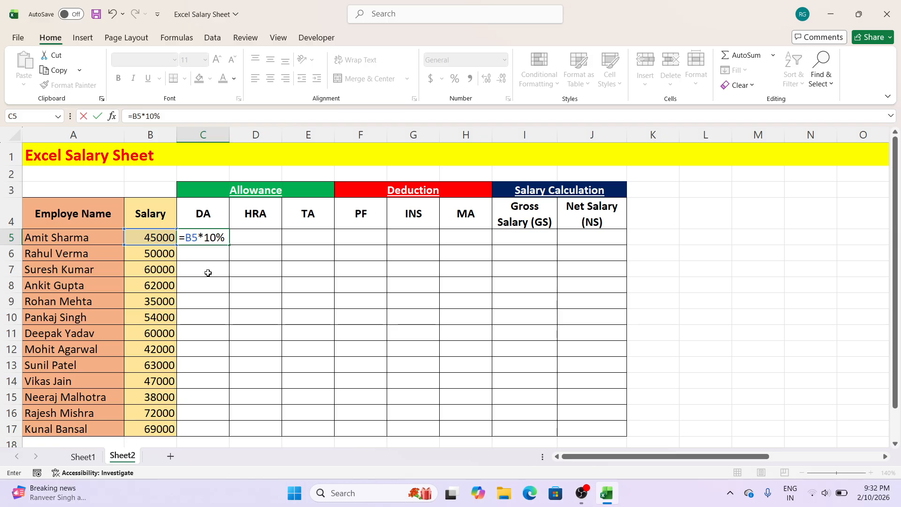
key("Return")
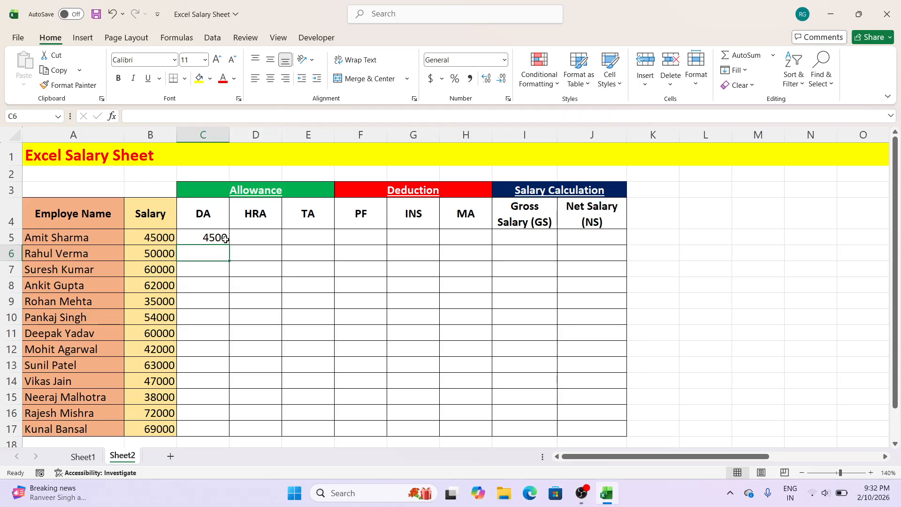
Step: Check the HRA rate on Sheet1 and enter =B5*20% in Sheet2 cell D5 for the first employee's HRA
left_click(258, 240)
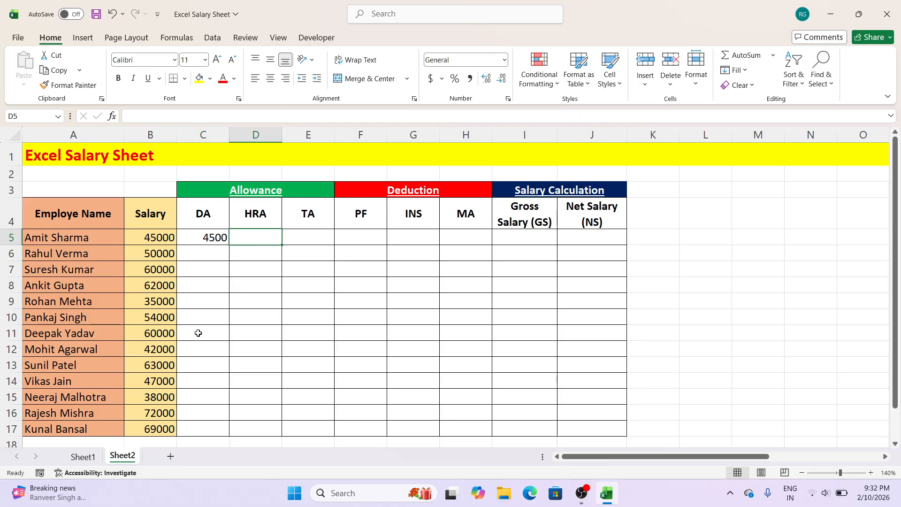
left_click(100, 462)
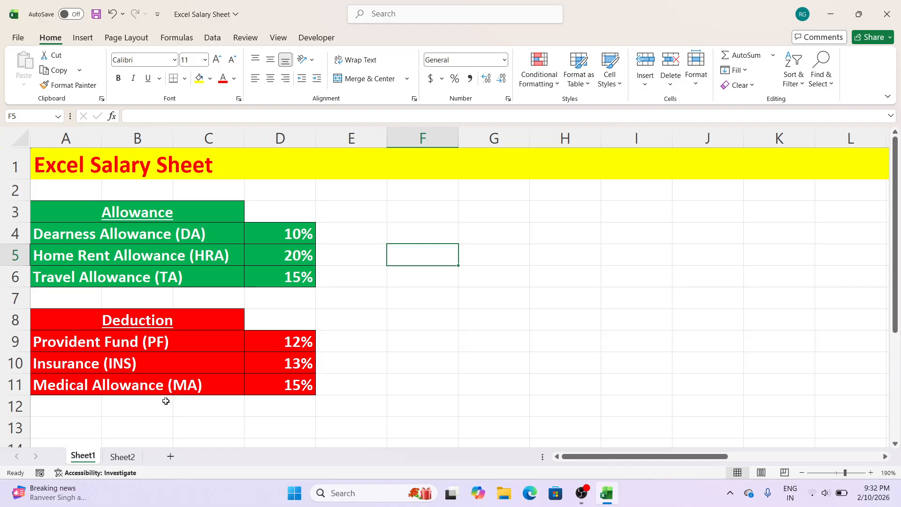
left_click(124, 457)
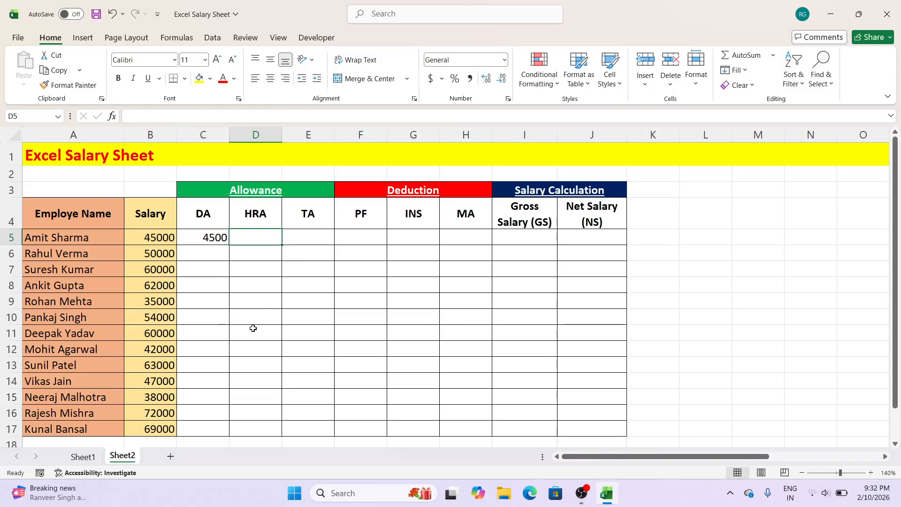
type("=")
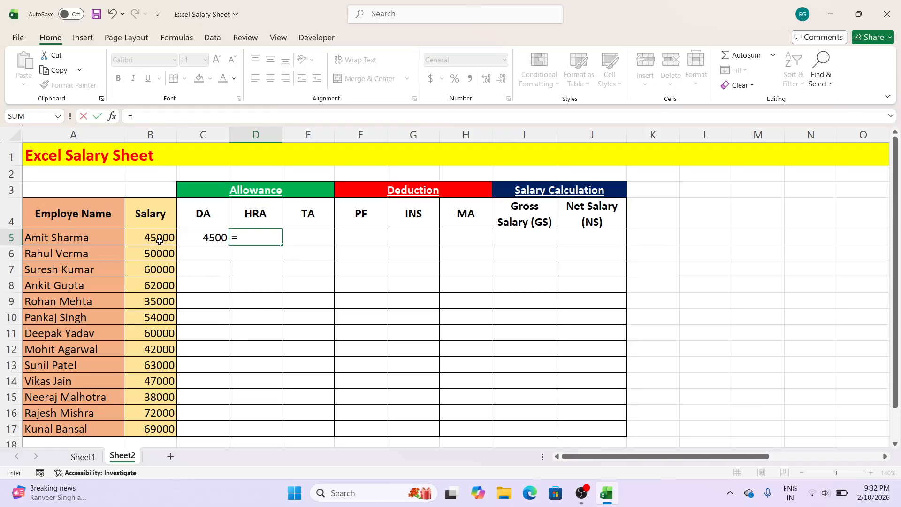
left_click(159, 240)
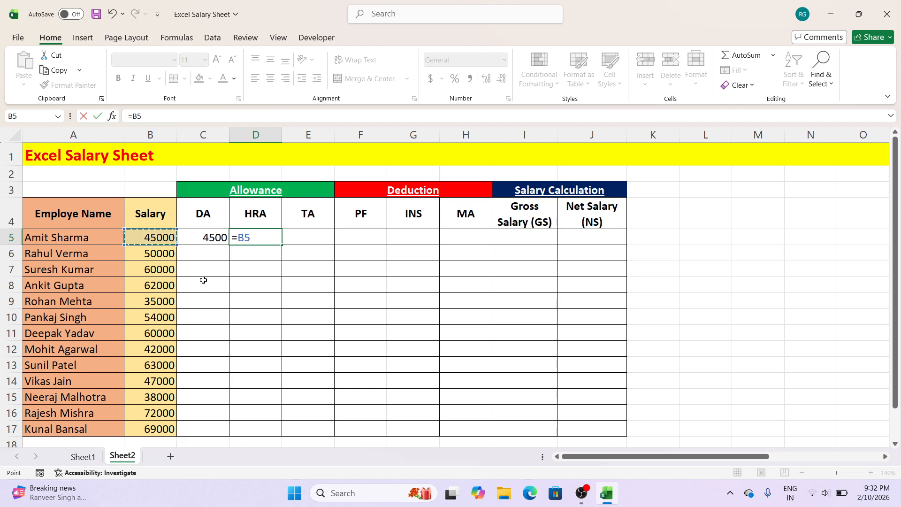
type("*20")
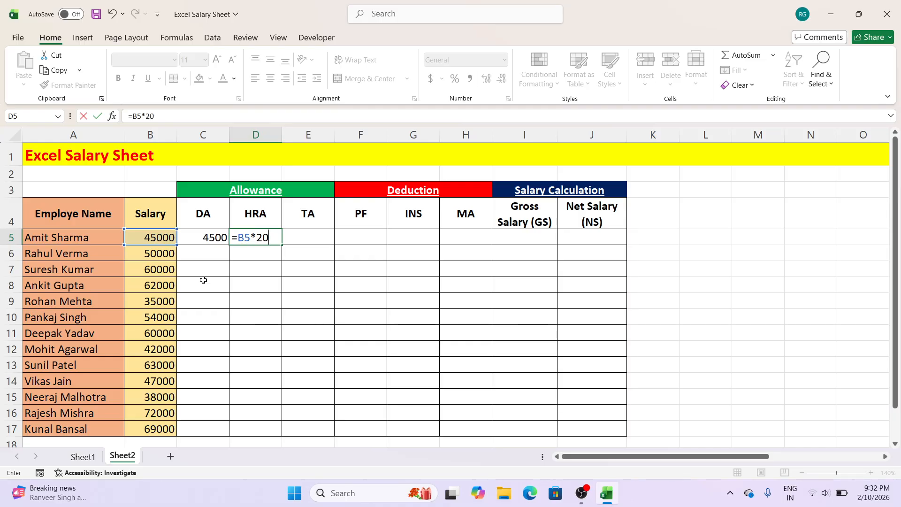
type("%")
key("Return")
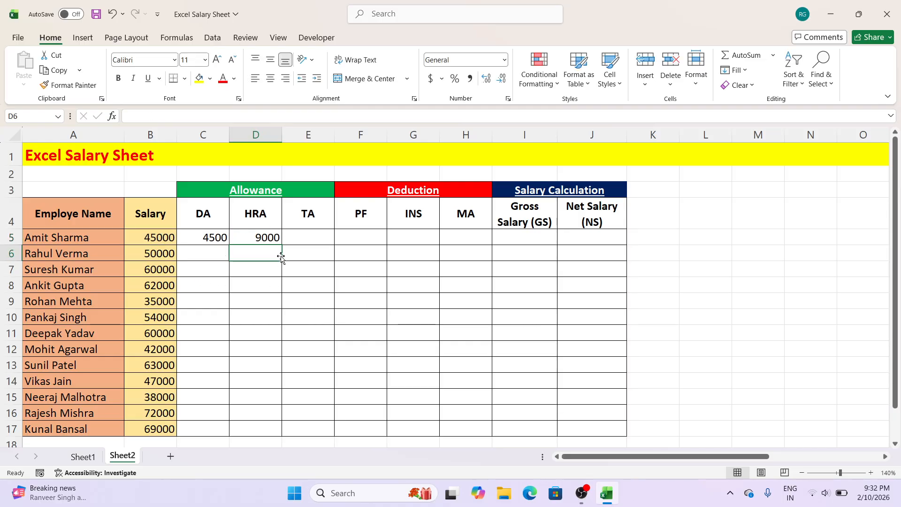
Step: Calculate the first employee's TA in E5 as 15% of the salary with =B5*15%
left_click(303, 244)
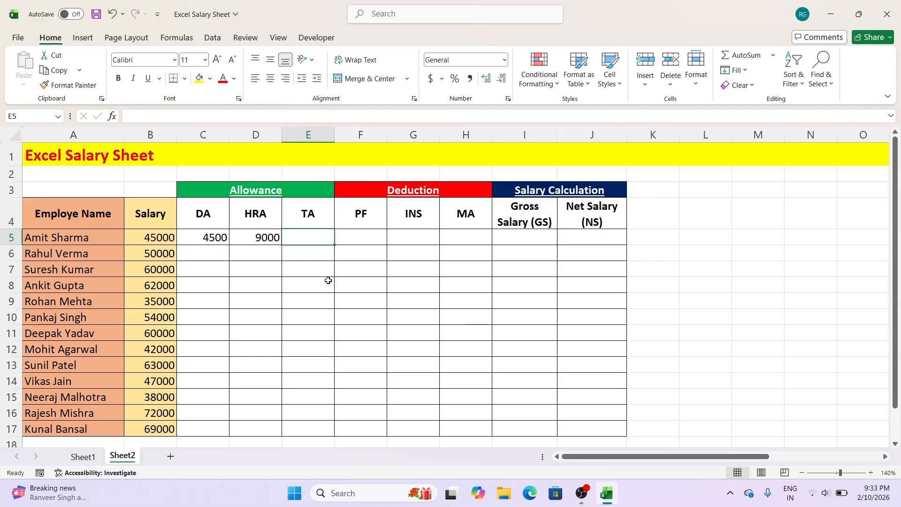
type("=")
left_click(160, 238)
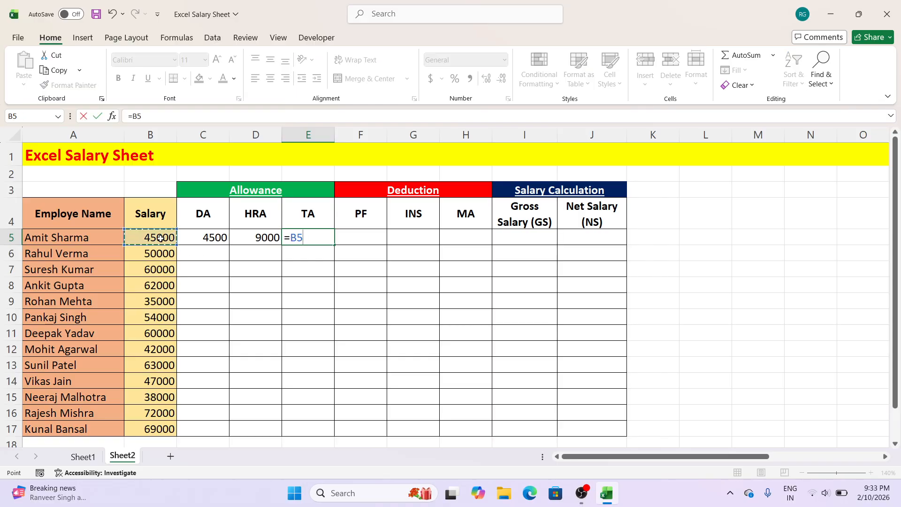
type("*15")
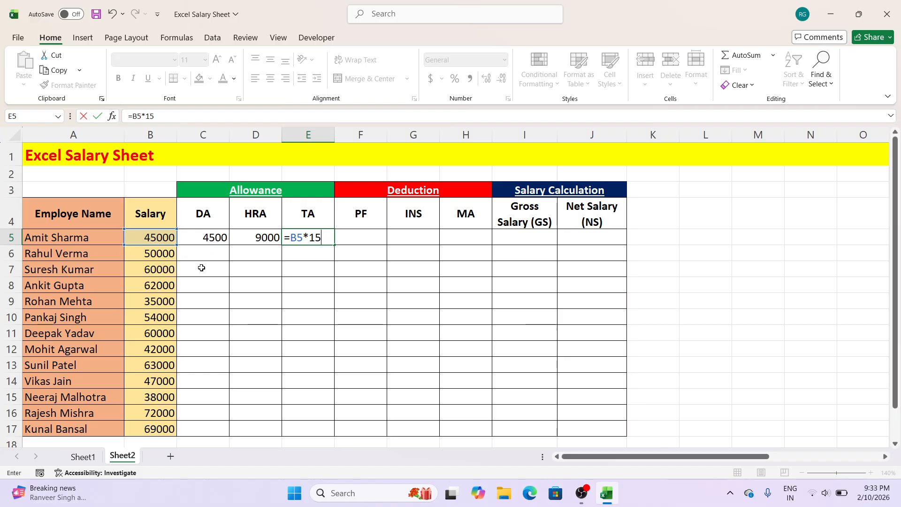
type("%")
key("Return")
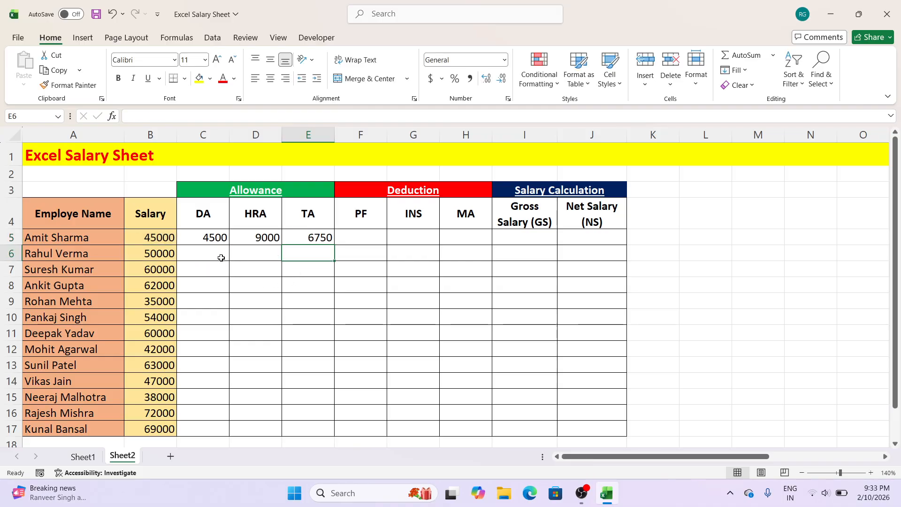
Step: Fill the DA, HRA and TA formulas from row 5 down to the last employee in row 17
left_click(218, 238)
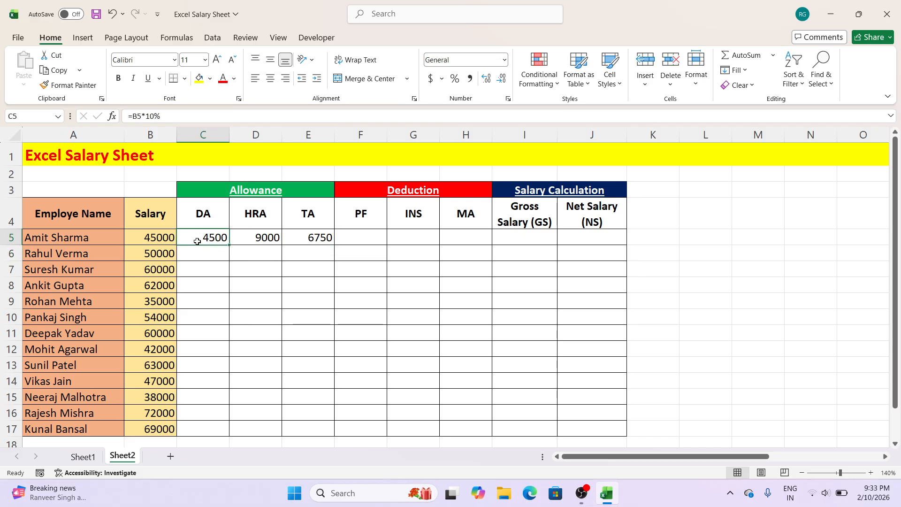
double_click(230, 246)
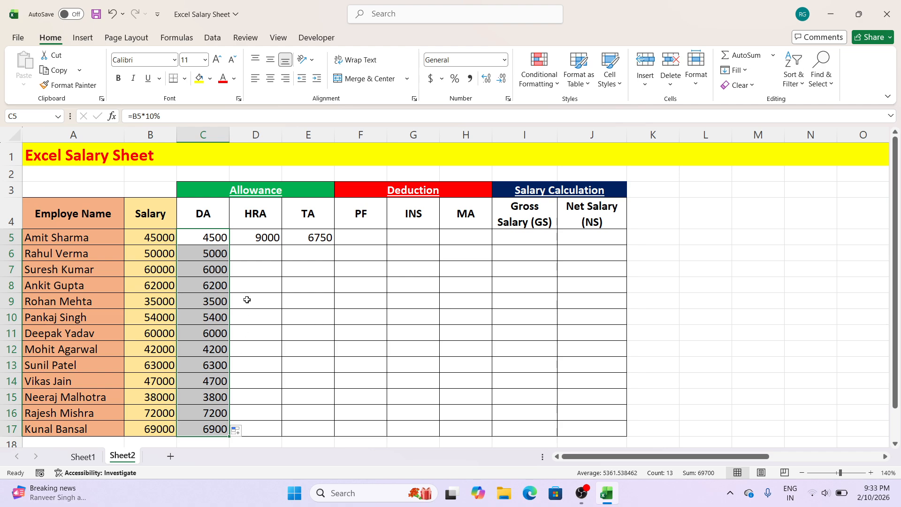
left_click(247, 237)
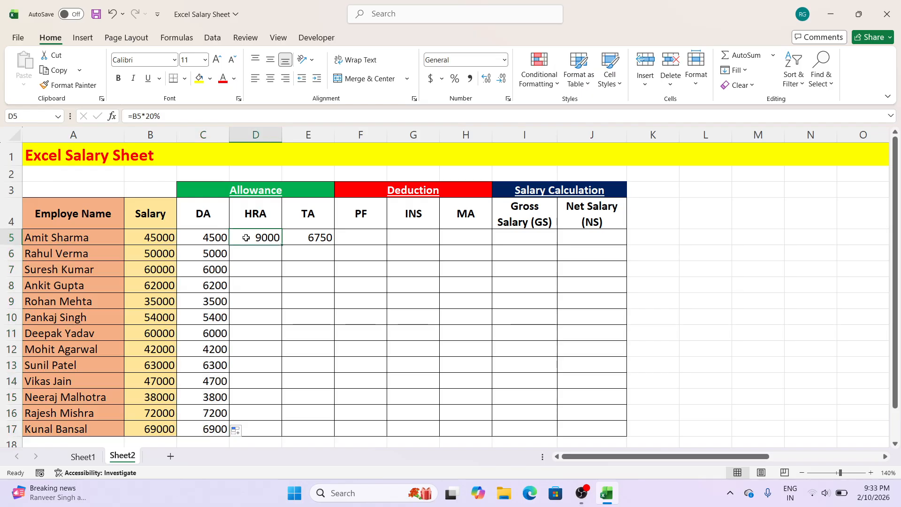
double_click(280, 244)
left_click(303, 237)
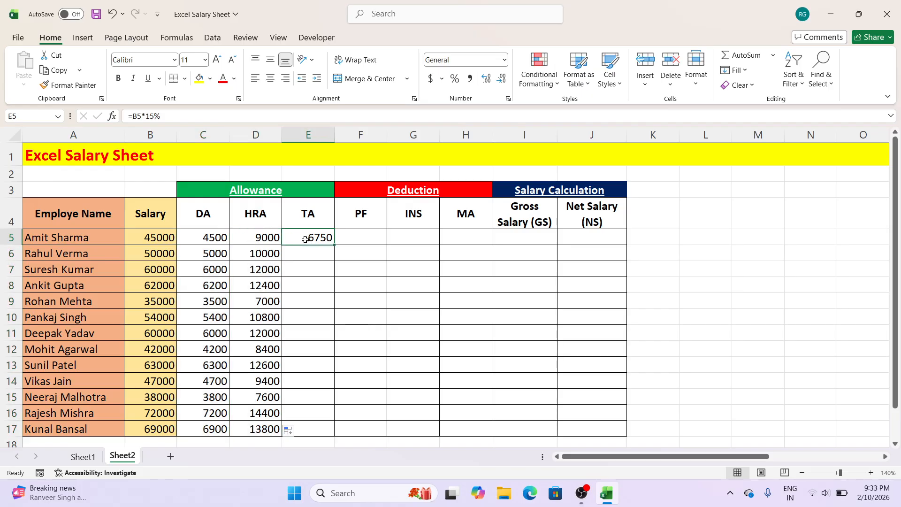
double_click(336, 245)
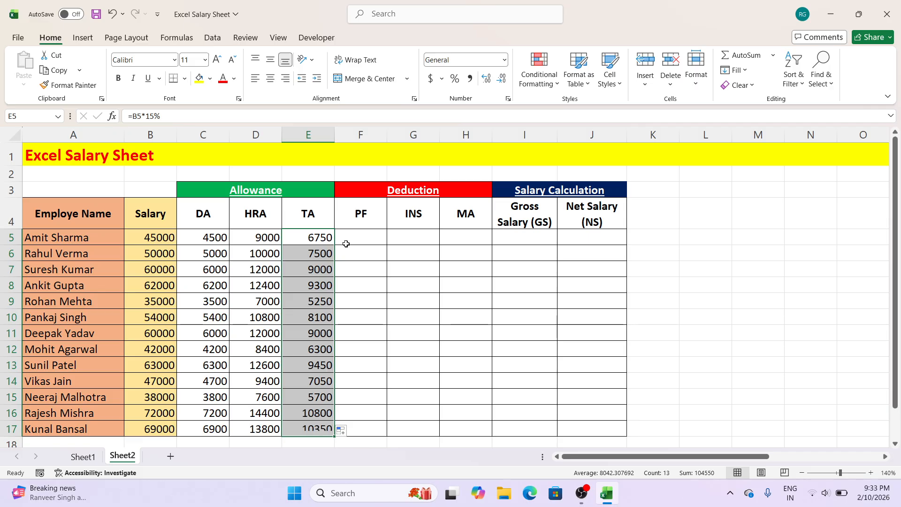
Step: Check the PF rate on Sheet1 and enter =B5*12% in Sheet2 cell F5 for the first employee's PF
left_click(345, 247)
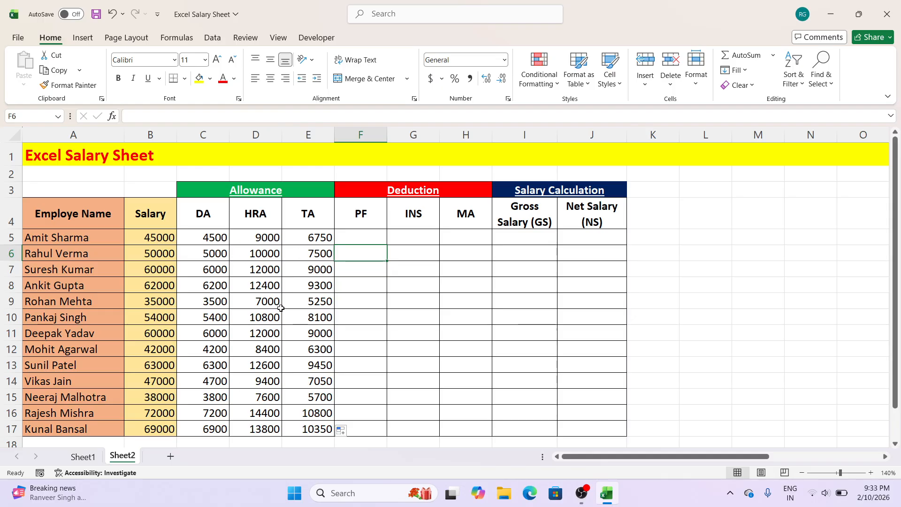
left_click(363, 236)
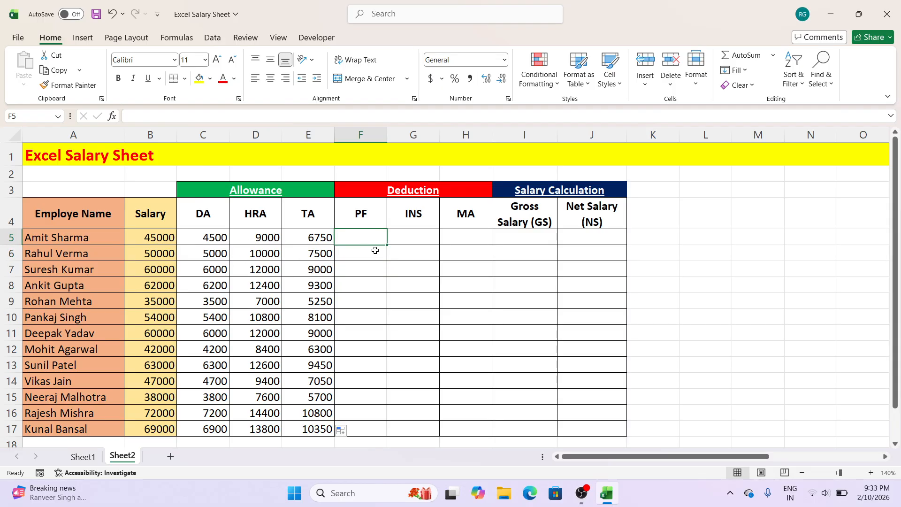
left_click(93, 460)
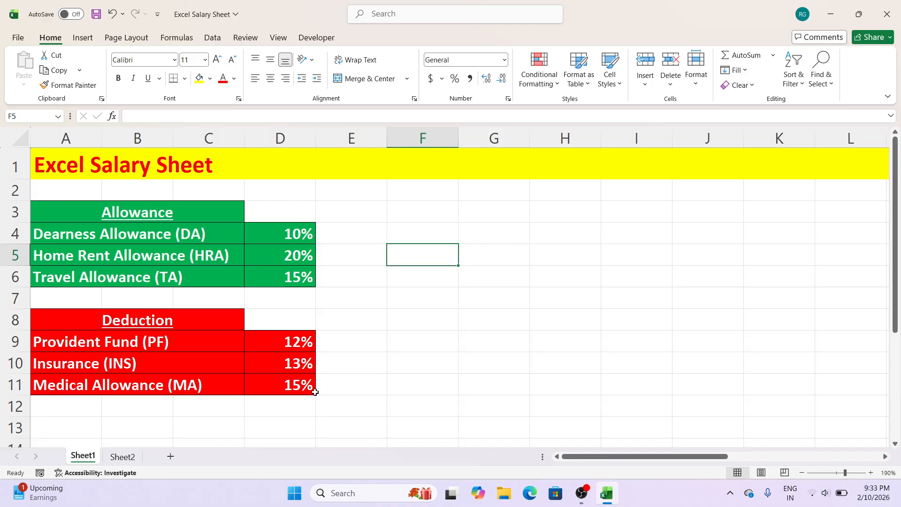
left_click(134, 458)
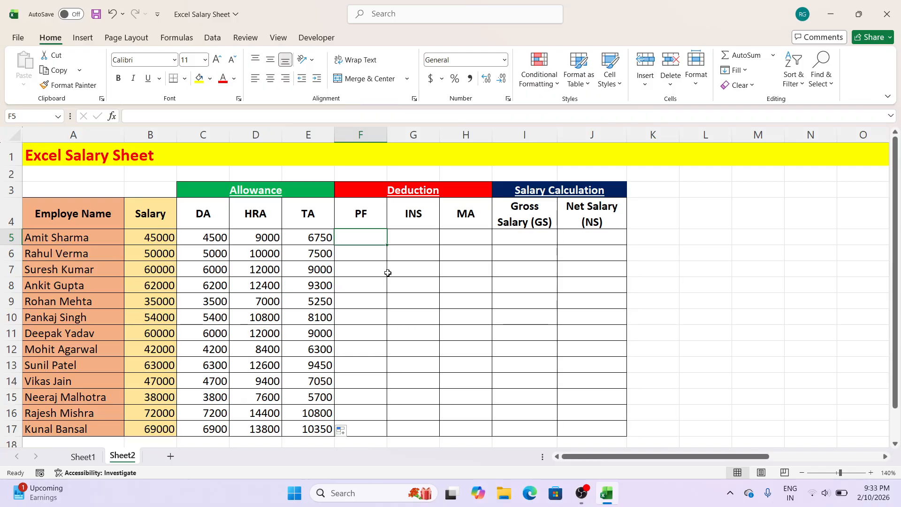
type("=")
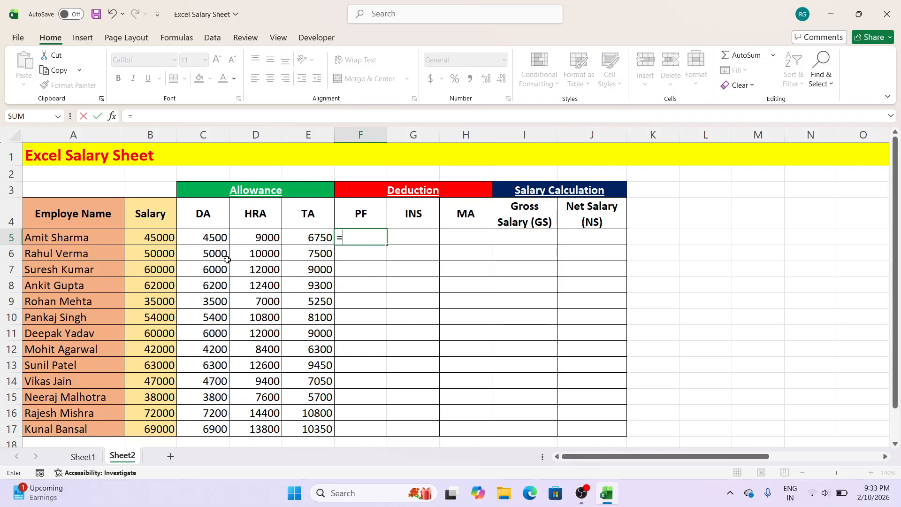
left_click(167, 237)
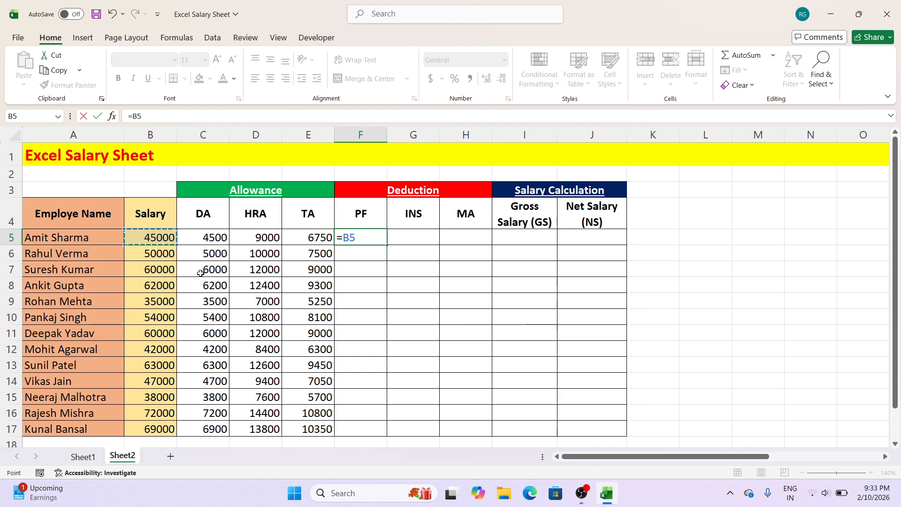
type("*12%")
key("Return")
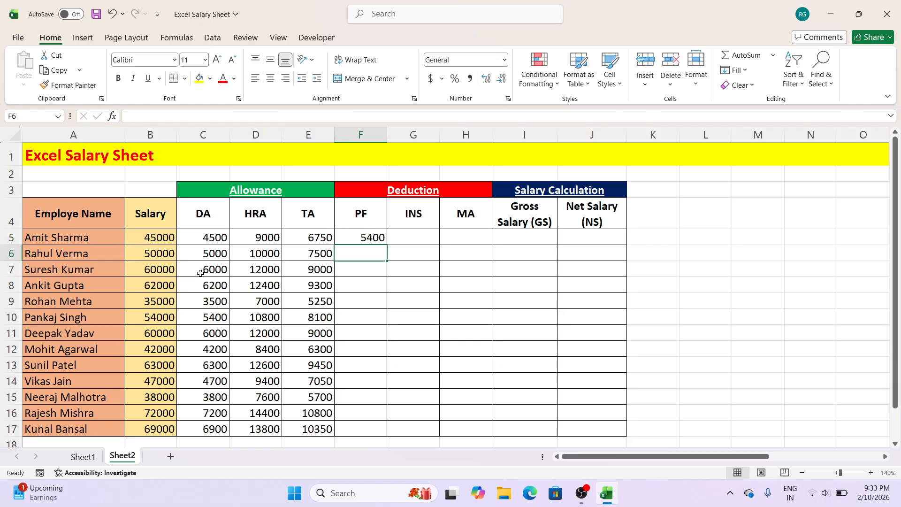
Step: Calculate the first employee's INS deduction in G5 as 13% of the salary with =B5*13%
left_click(416, 236)
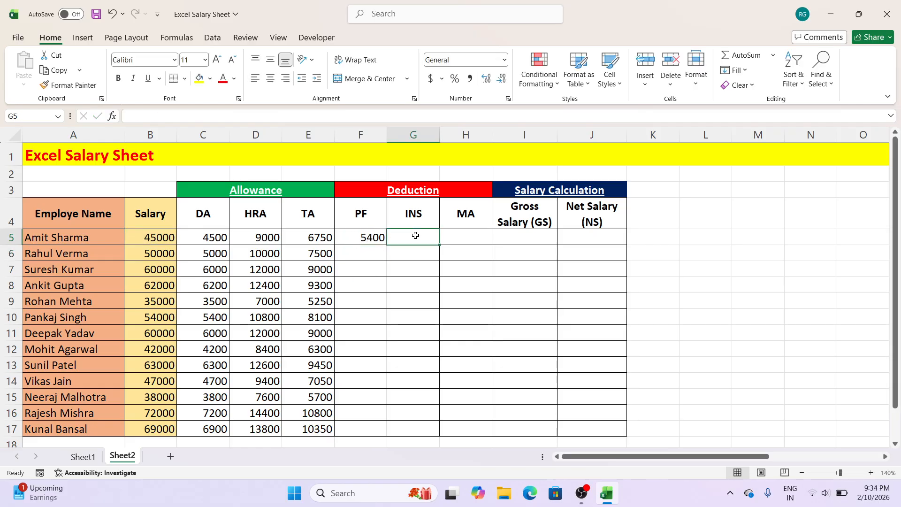
type("=")
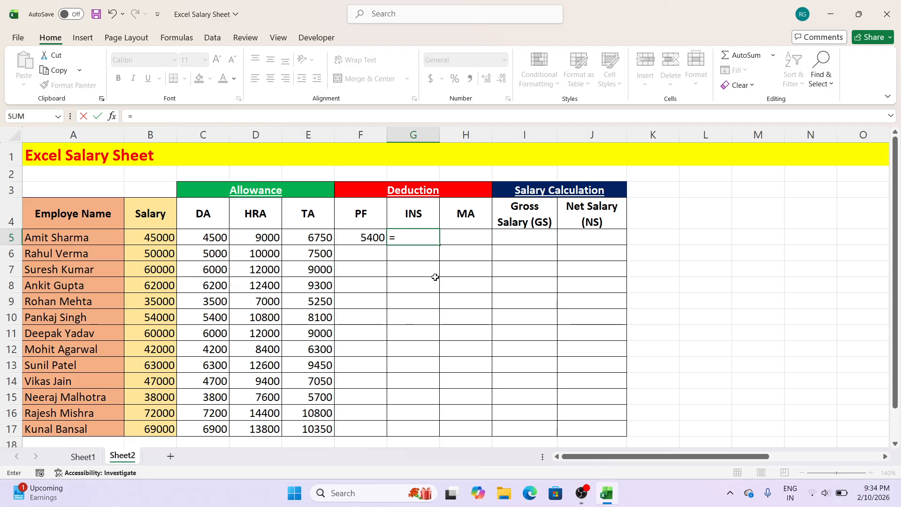
left_click(166, 240)
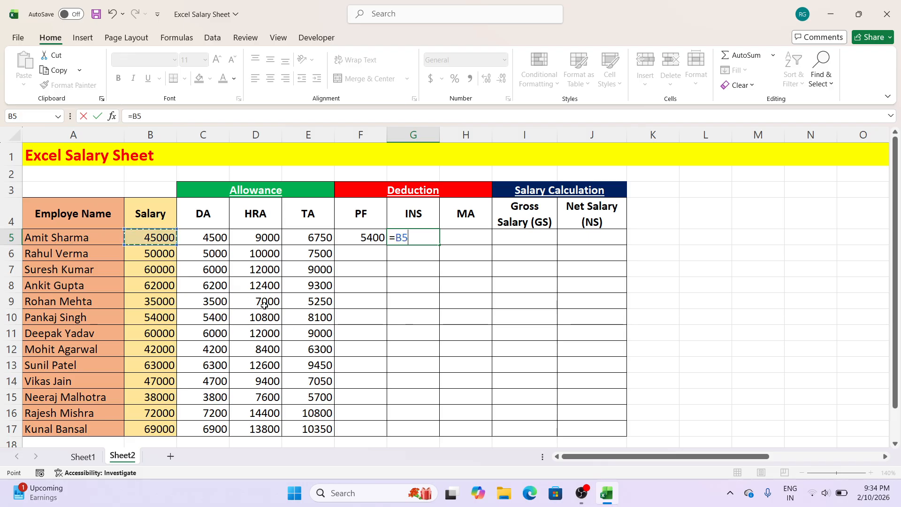
type("*13%")
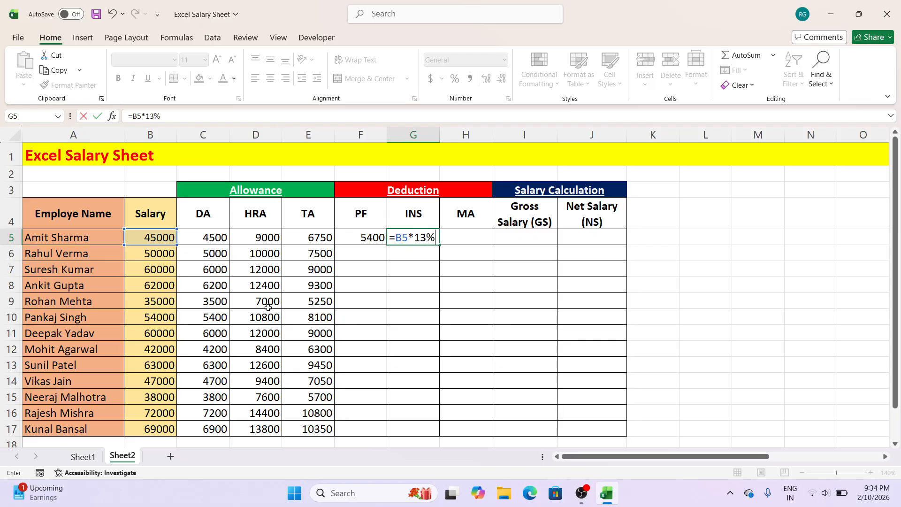
key("Return")
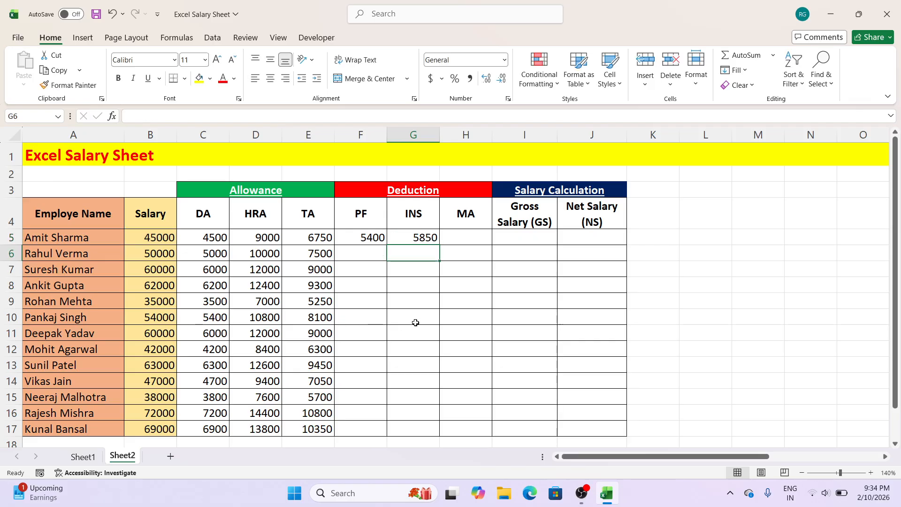
Step: Calculate the first employee's MA deduction in H5 as 15% of the salary with =B5*15%
left_click(481, 235)
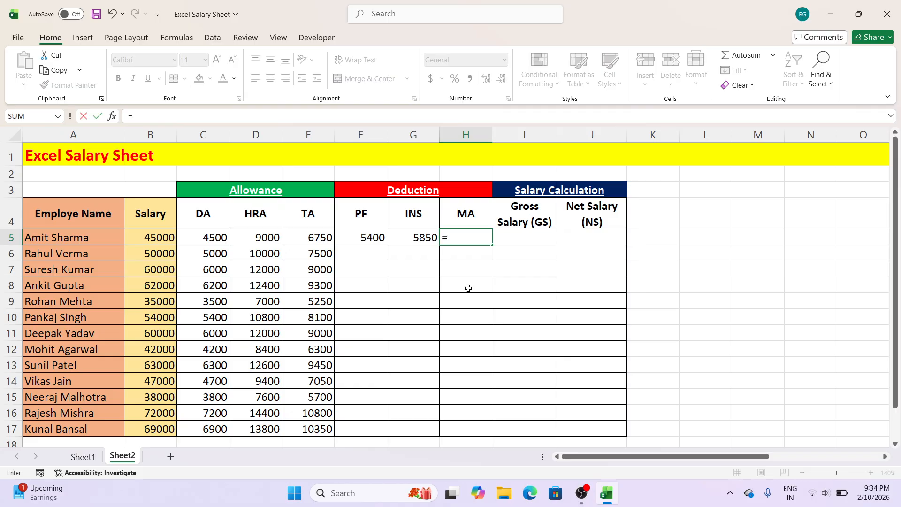
left_click(164, 237)
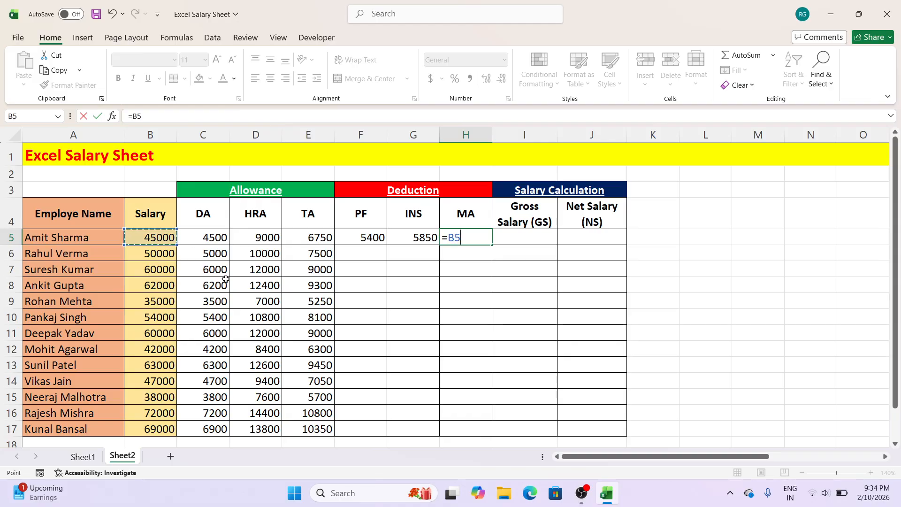
type("*")
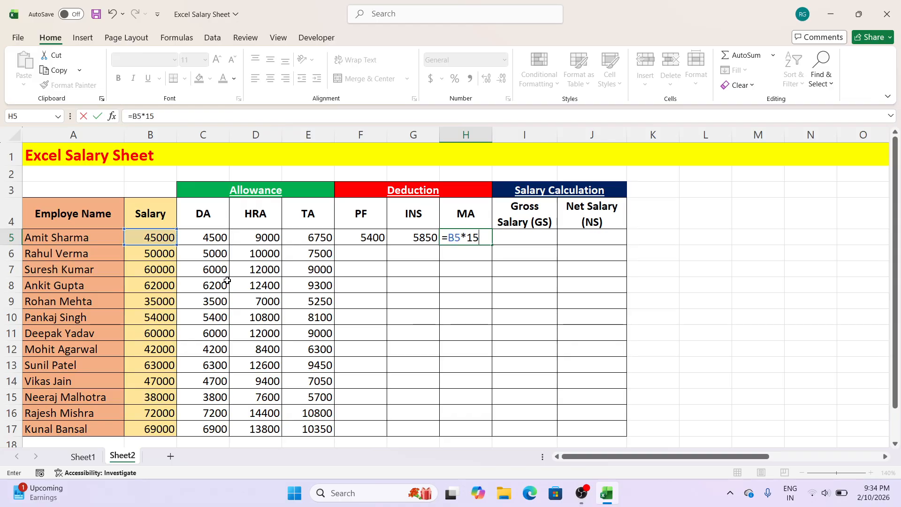
type("15%")
key("Return")
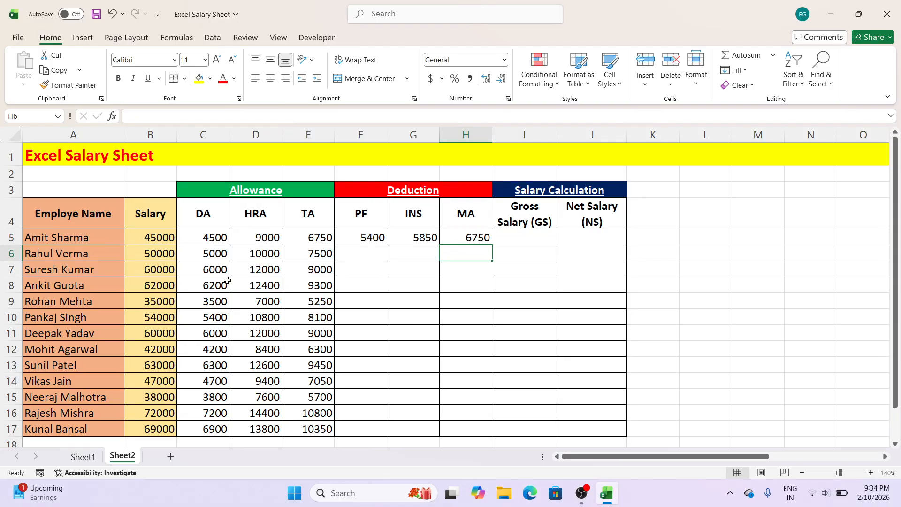
Step: Fill the PF, INS and MA formulas from row 5 down to the last employee in row 17
left_click(369, 237)
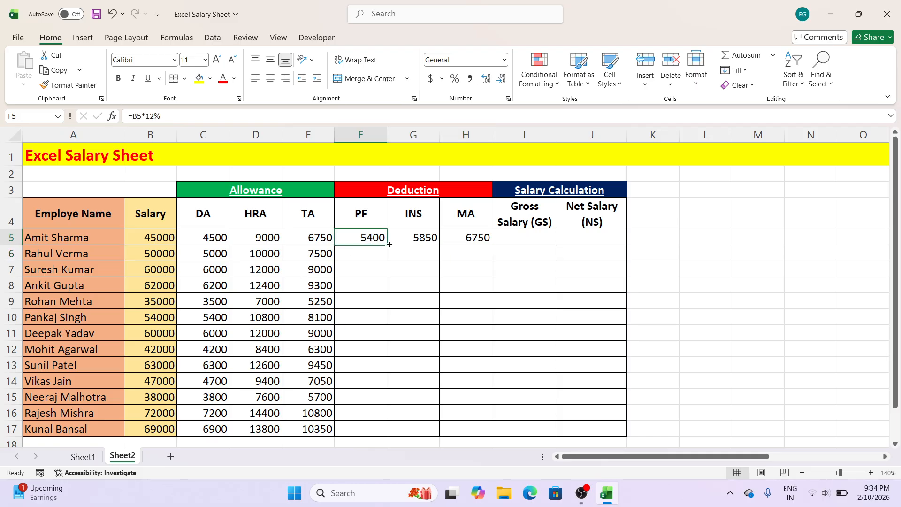
double_click(387, 245)
left_click(404, 238)
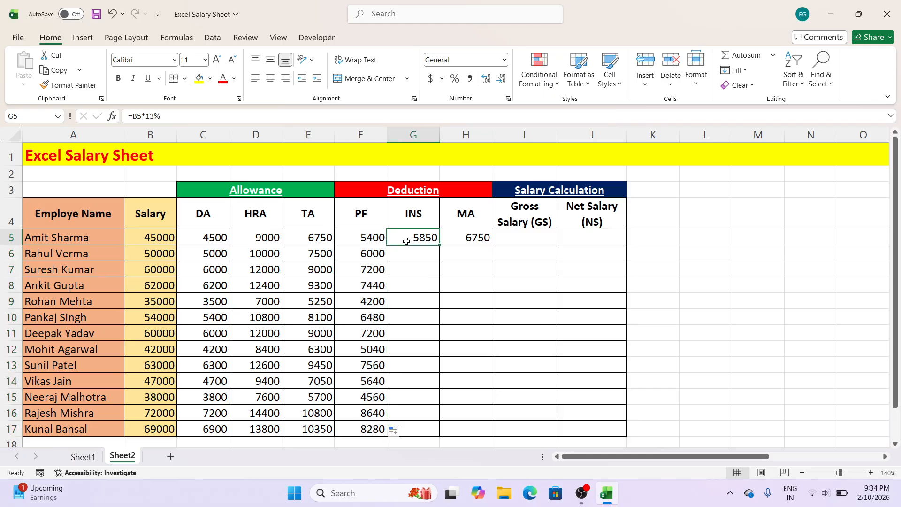
double_click(438, 244)
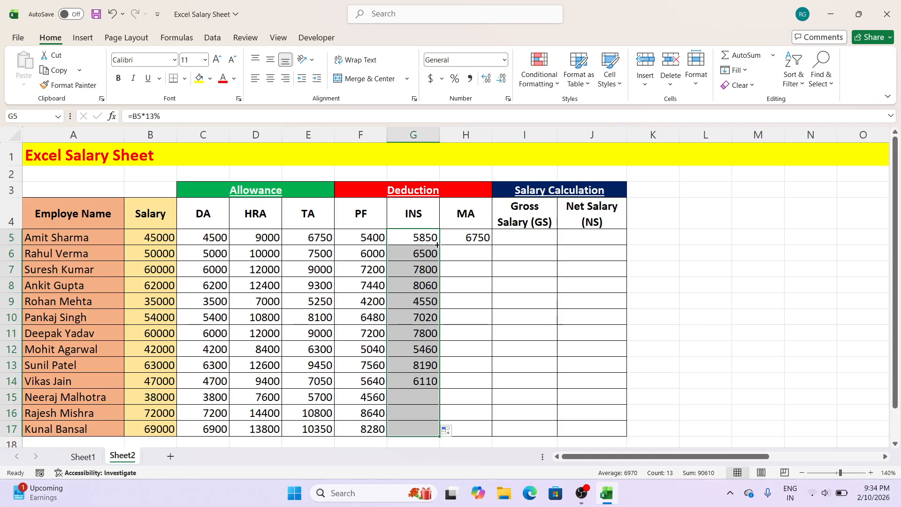
left_click(460, 238)
double_click(490, 245)
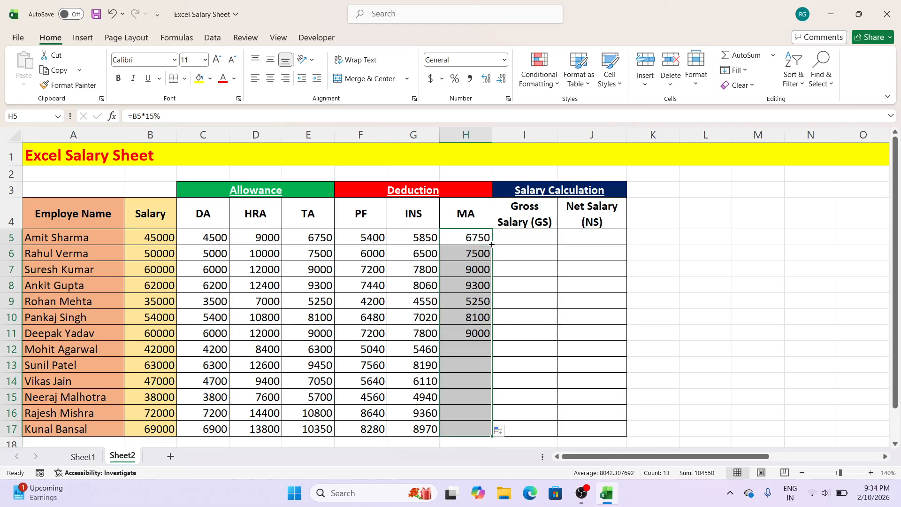
Step: Calculate the first employee's gross salary in I5 by adding salary, DA, HRA and TA with =SUM(B5:E5)
left_click(524, 241)
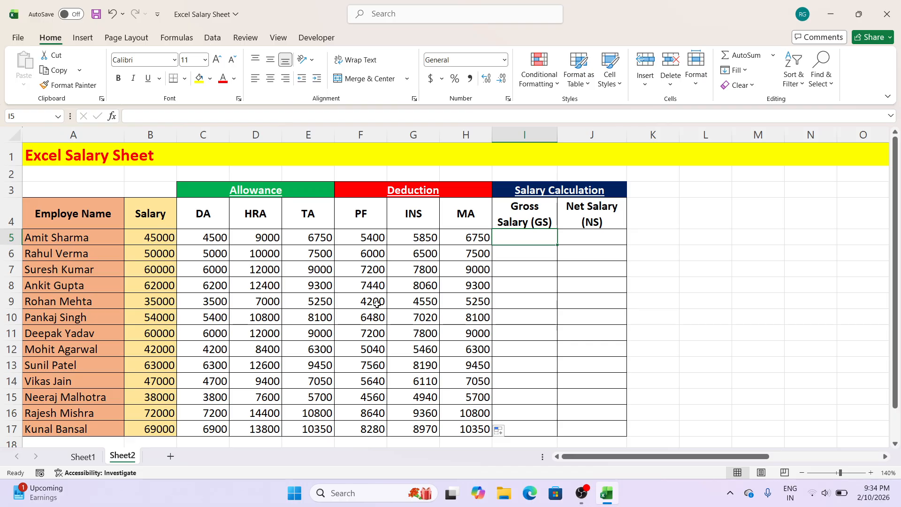
left_click(164, 236)
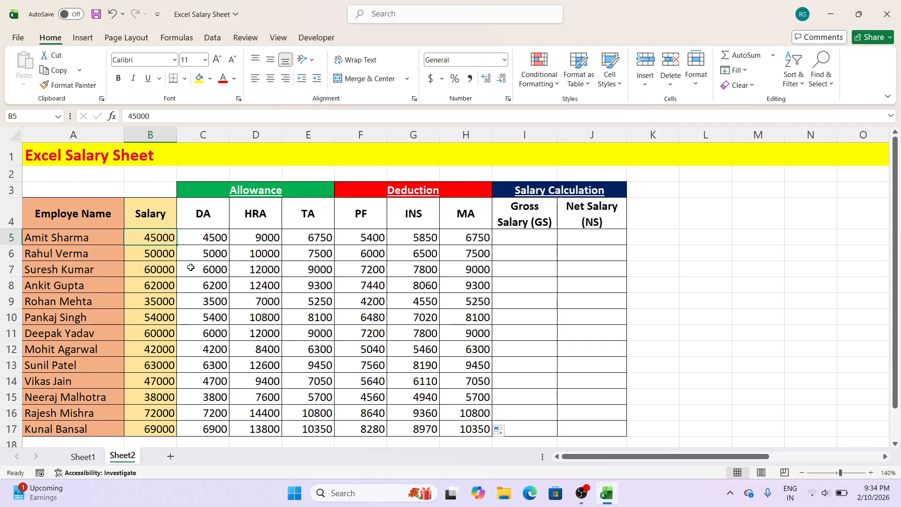
left_click(205, 240)
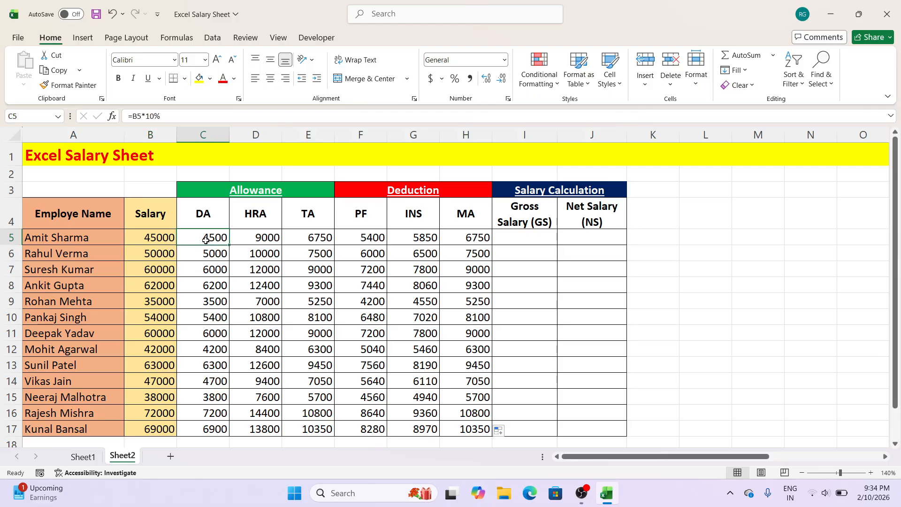
left_click(245, 241)
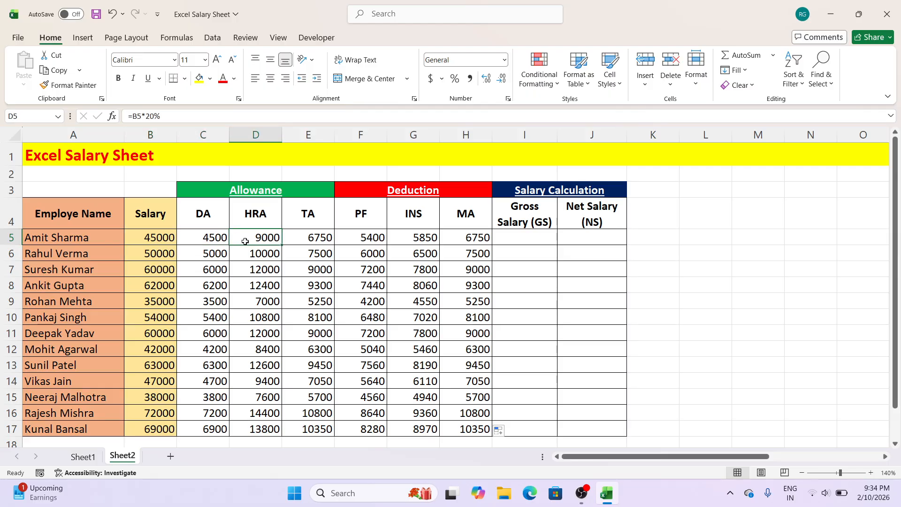
left_click(312, 238)
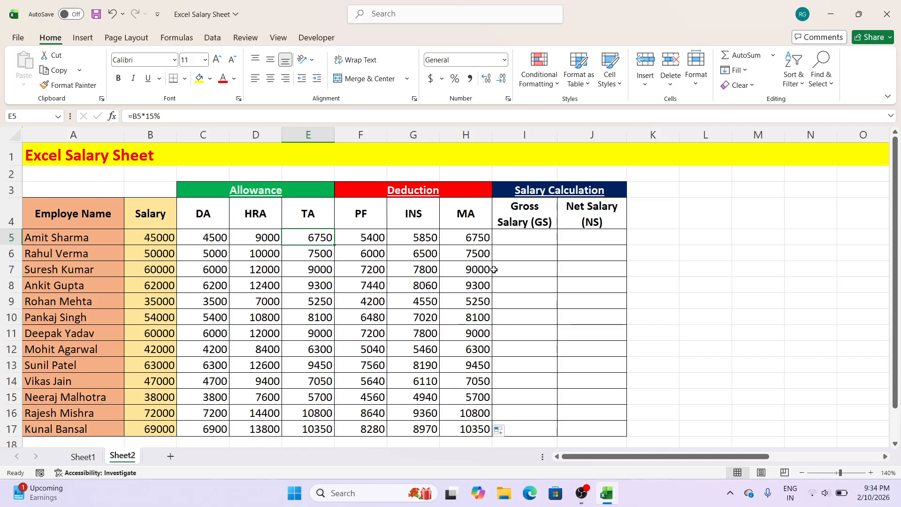
left_click(529, 239)
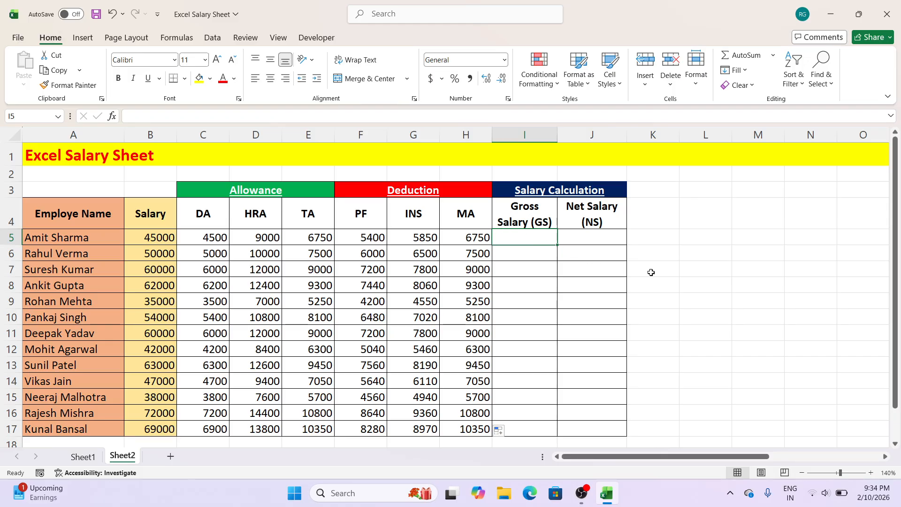
type("=sum")
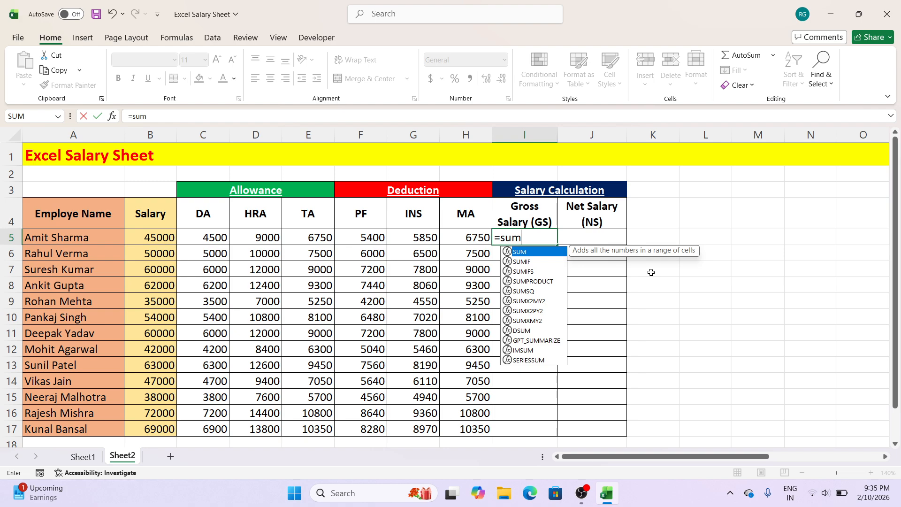
type("(")
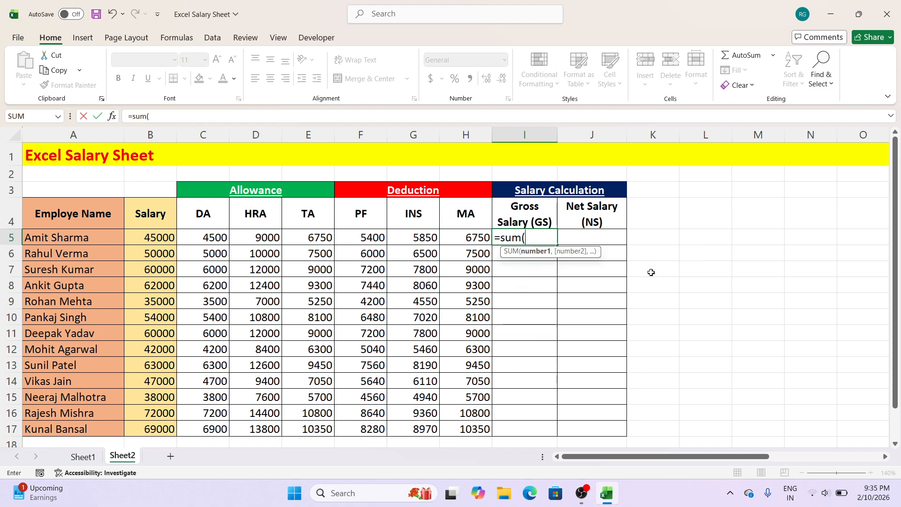
left_click(163, 233)
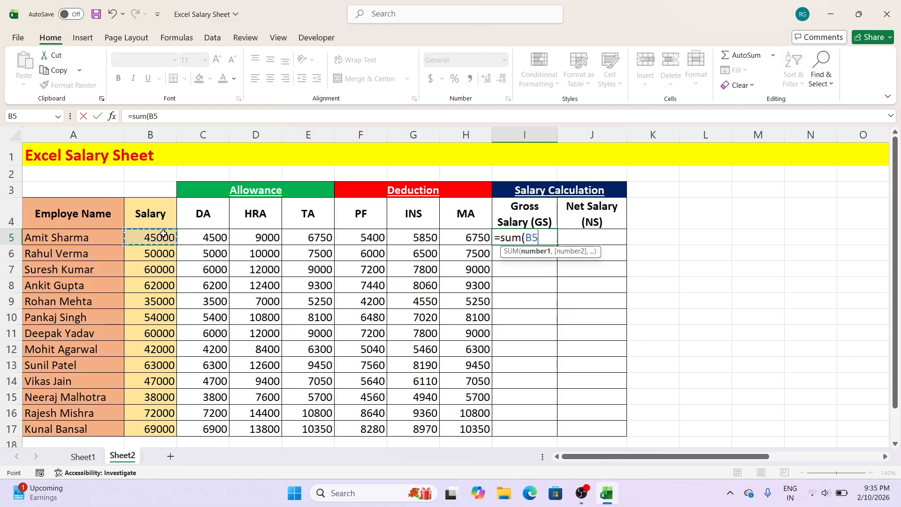
left_click_drag(163, 233, 306, 235)
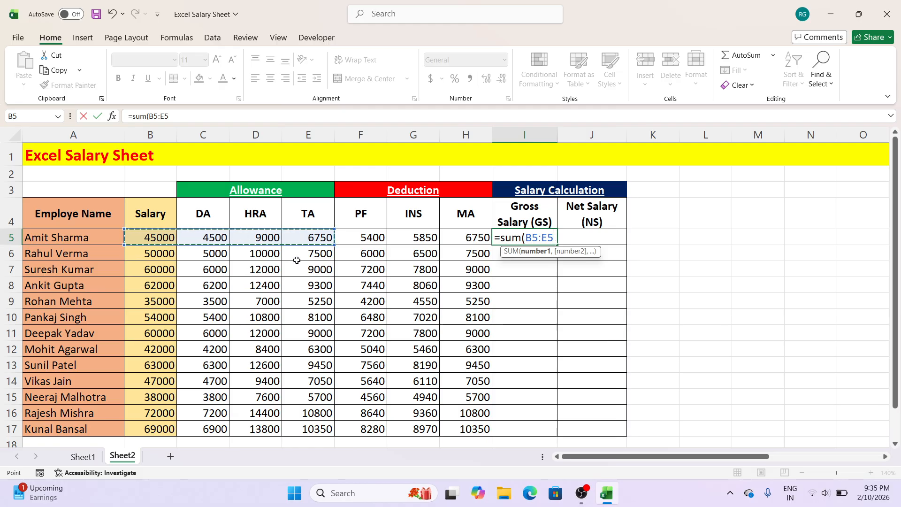
type(")")
key("Return")
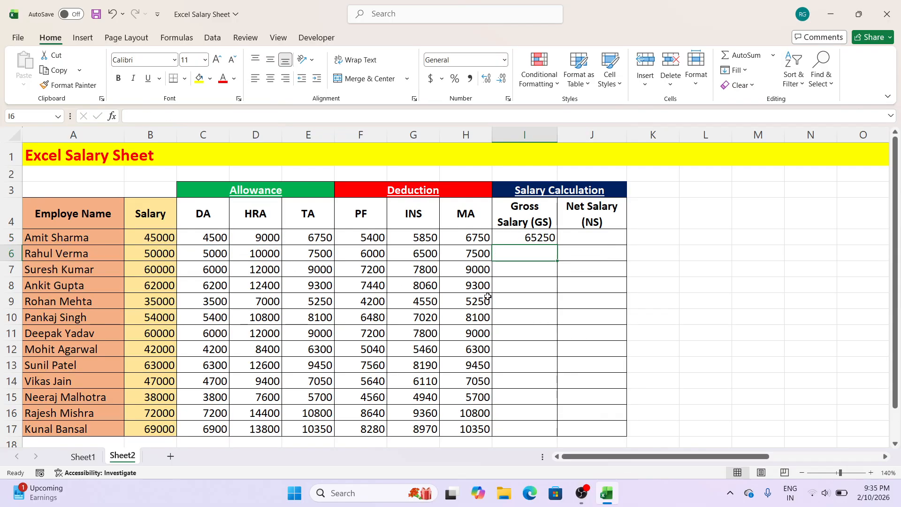
Step: Fill the gross salary formula from I5 down to row 17 and compare the first employee's salary with the gross salary
left_click(536, 240)
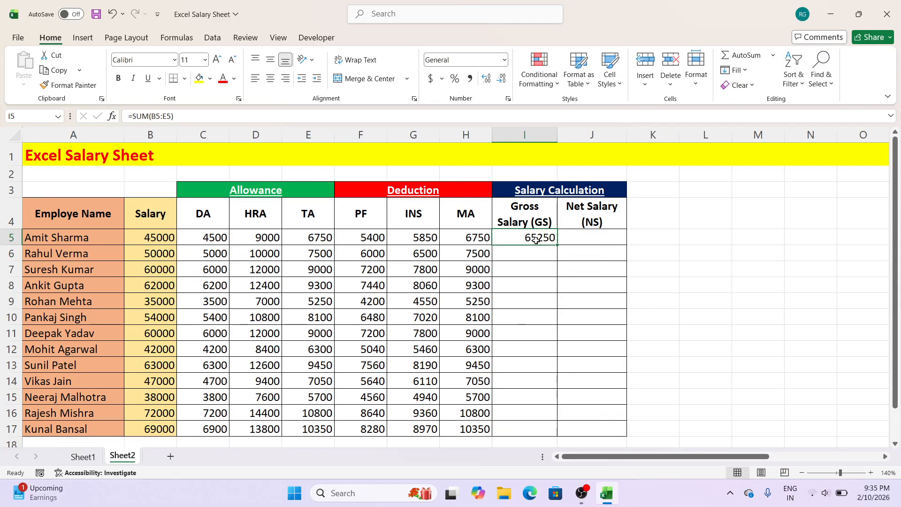
double_click(559, 247)
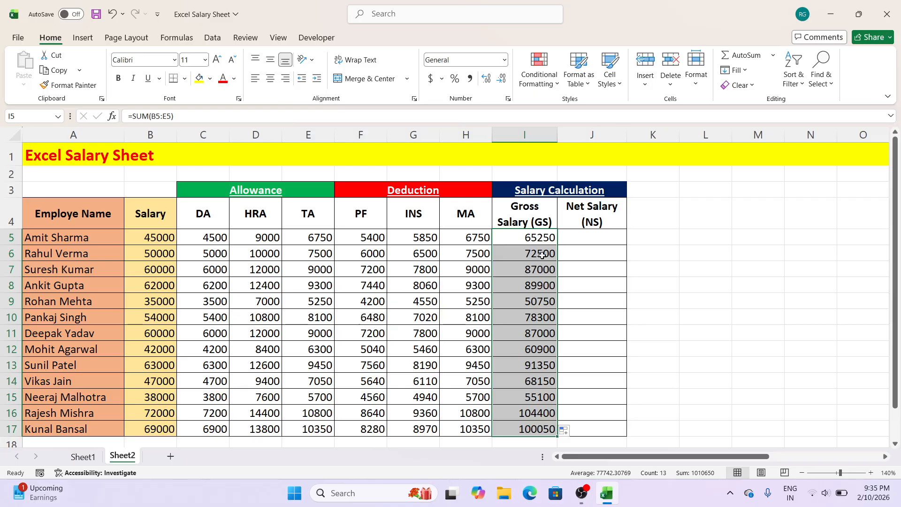
left_click(161, 236)
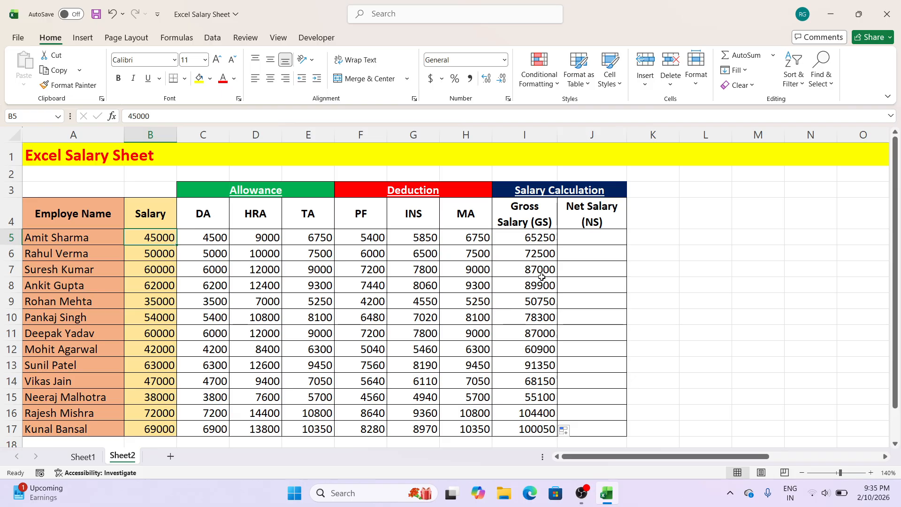
left_click(536, 240)
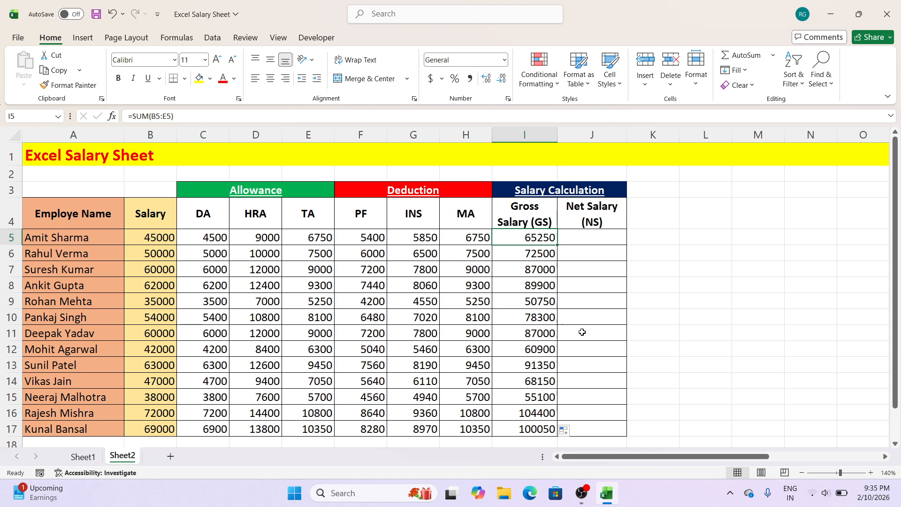
Step: Begin the first employee's net salary formula in J5 with the gross salary reference and a minus sign, =I5-
left_click(602, 238)
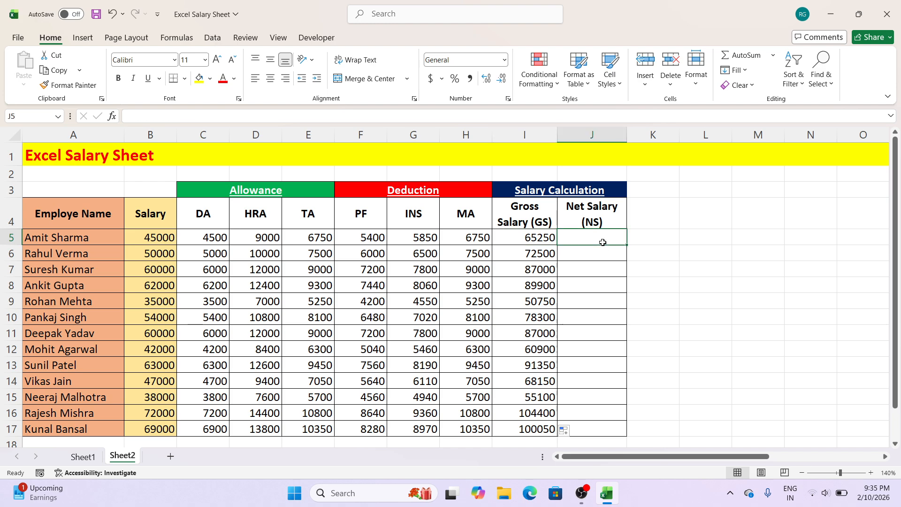
left_click(541, 236)
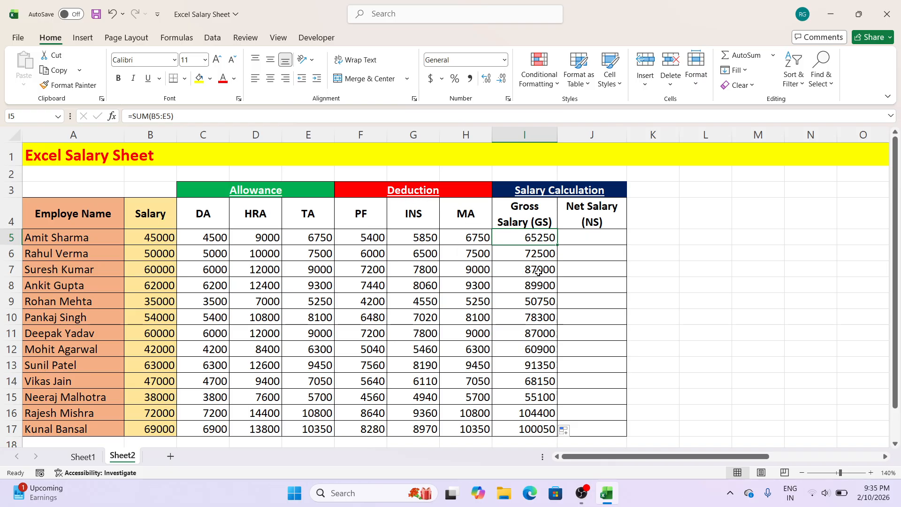
left_click(599, 236)
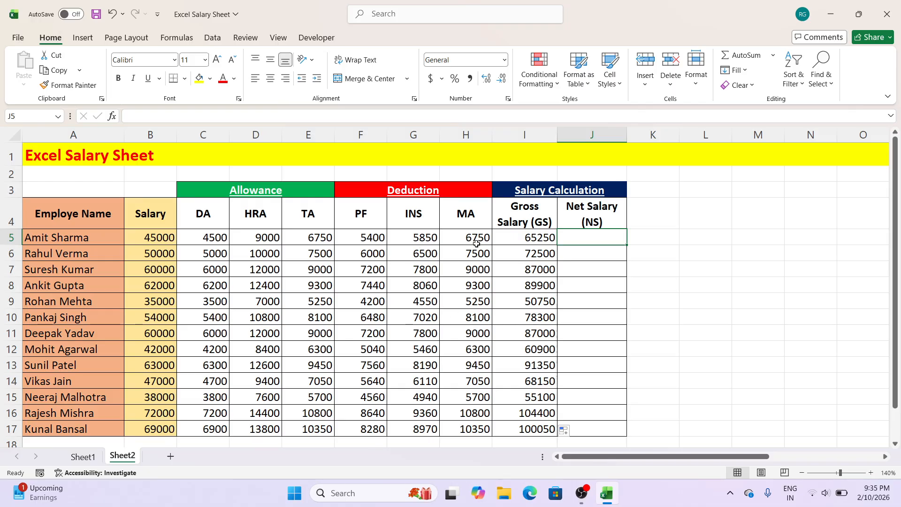
type("=")
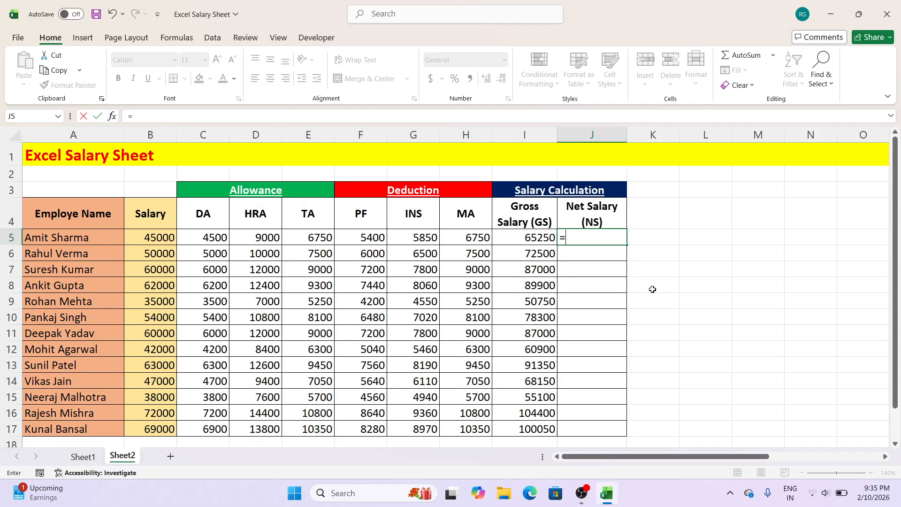
left_click(547, 243)
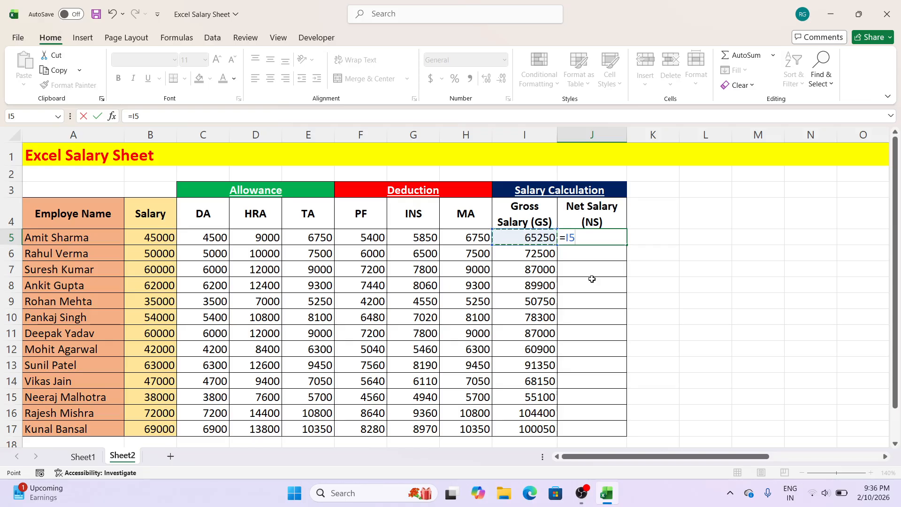
type("-")
left_click_drag(374, 234, 465, 238)
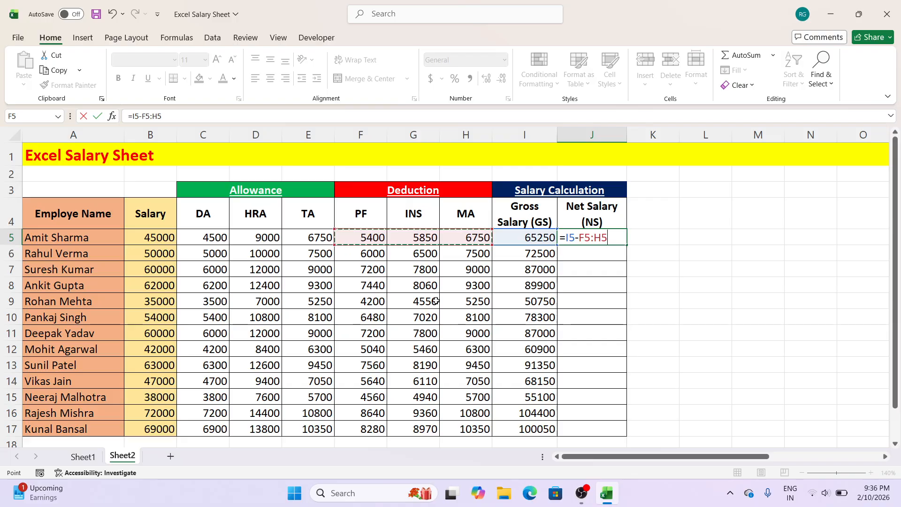
key("BackSpace")
key("BackSpace")
key("BackSpace")
key("BackSpace")
key("BackSpace")
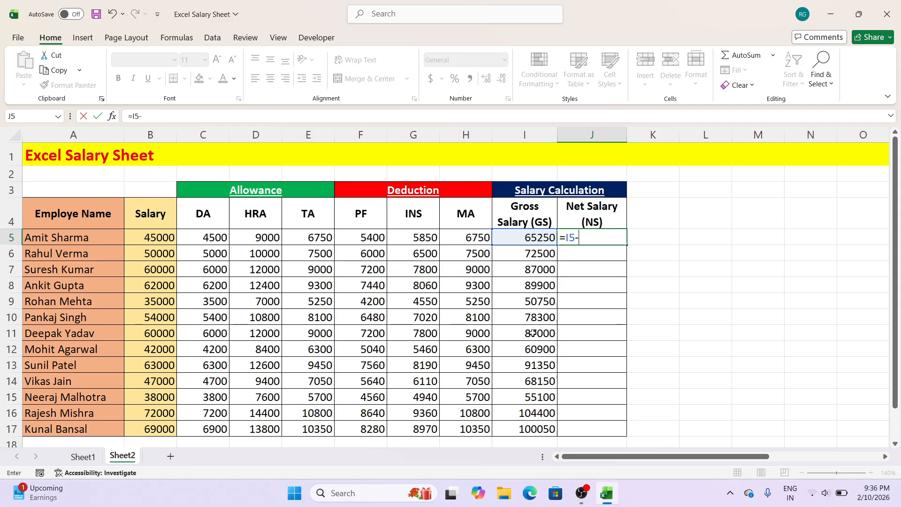
Step: Complete the net salary formula in J5 by subtracting PF, INS and MA individually, as =I5-F5-G5-H5
left_click(374, 238)
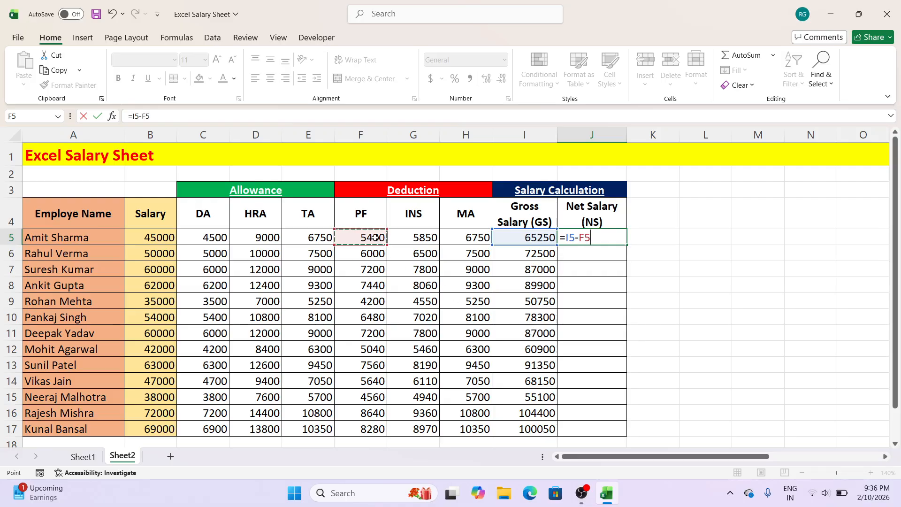
type("-")
left_click(419, 240)
type("-")
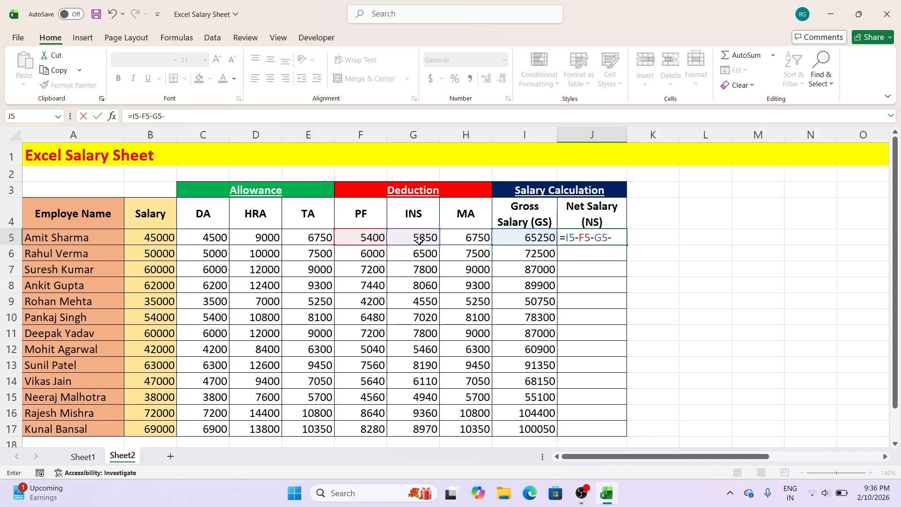
left_click(457, 239)
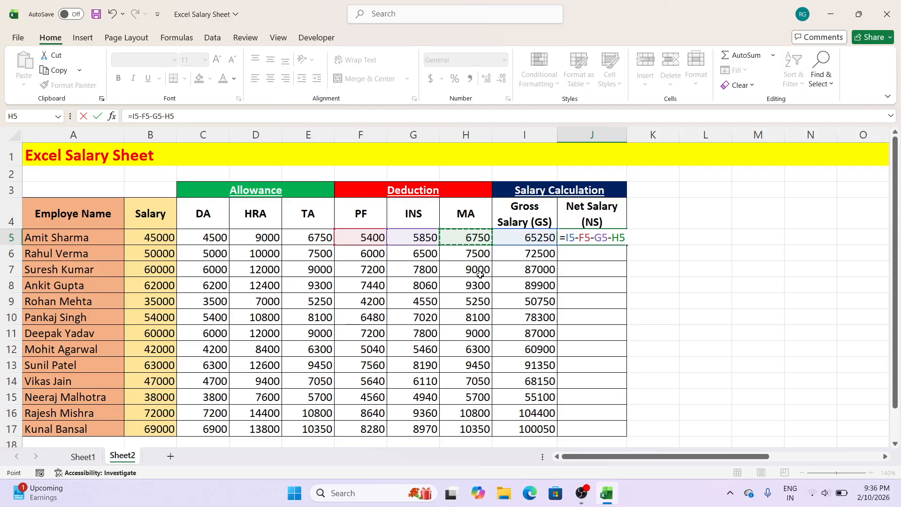
key("Return")
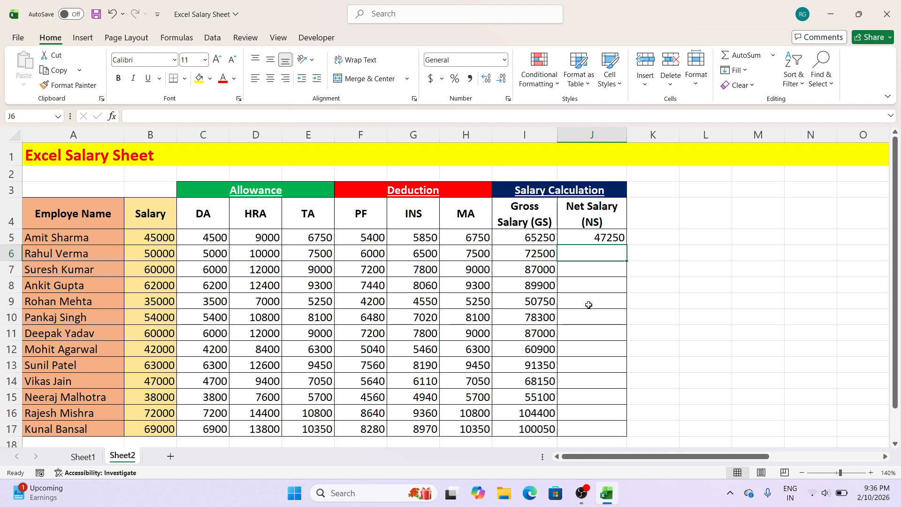
Step: Fill the net salary formula from J5 down to the last employee in row 17
left_click(613, 235)
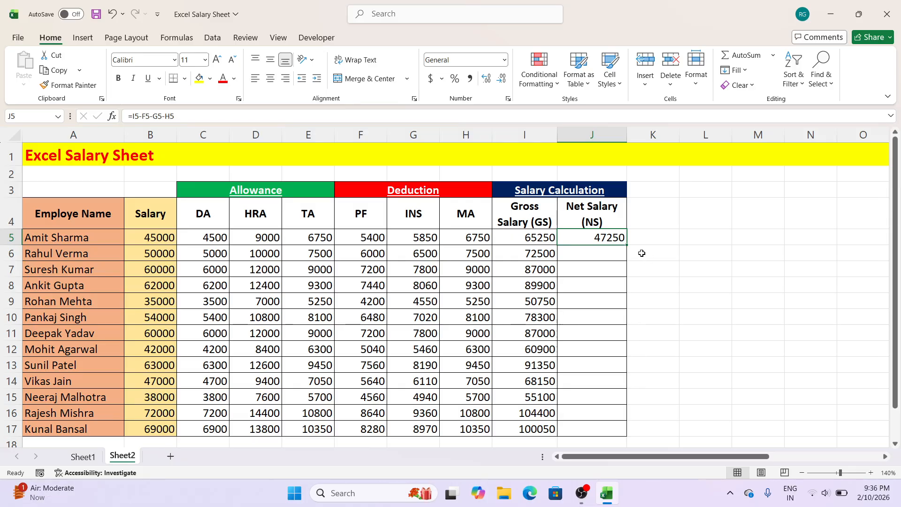
double_click(627, 244)
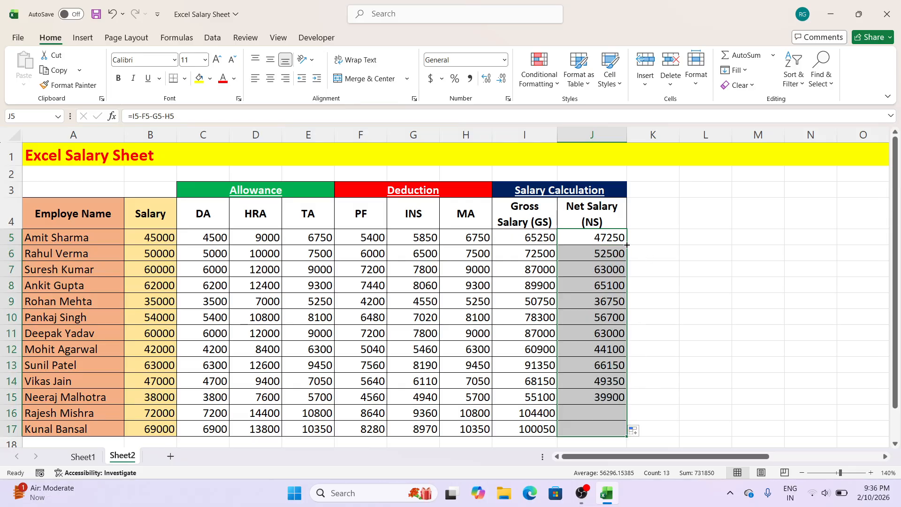
left_click(678, 283)
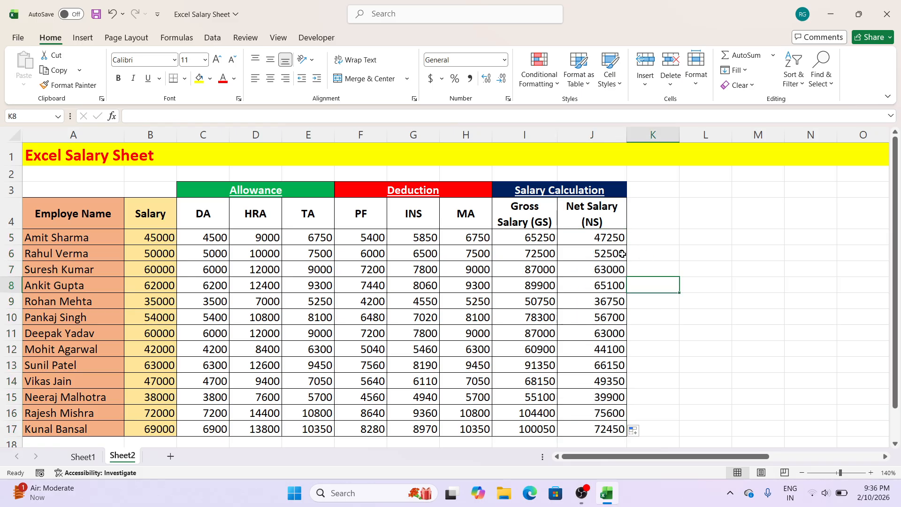
left_click(712, 289)
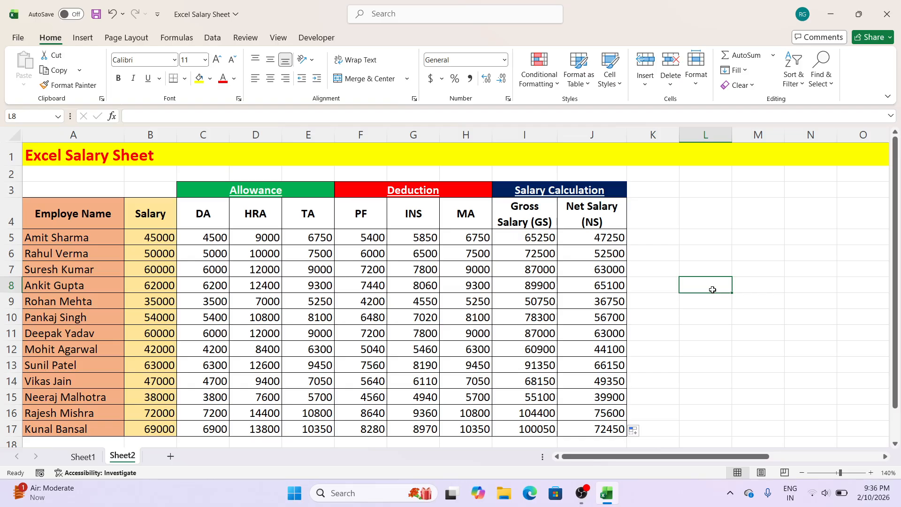